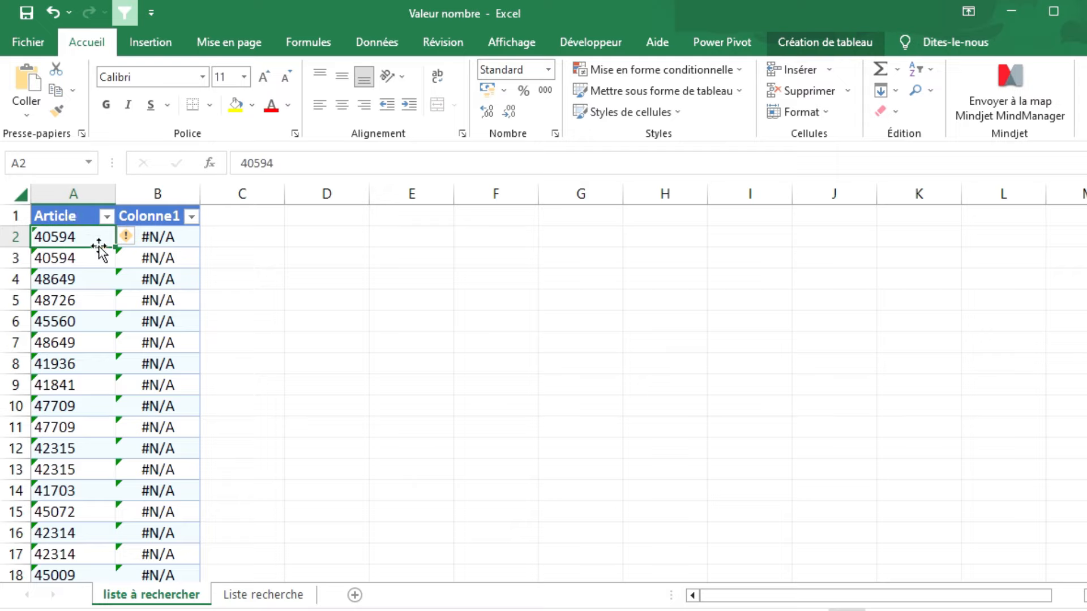
# Start a RECHERCHEV formula in cell B2 that uses the row's Article value as the lookup value
pyautogui.click(185, 236)
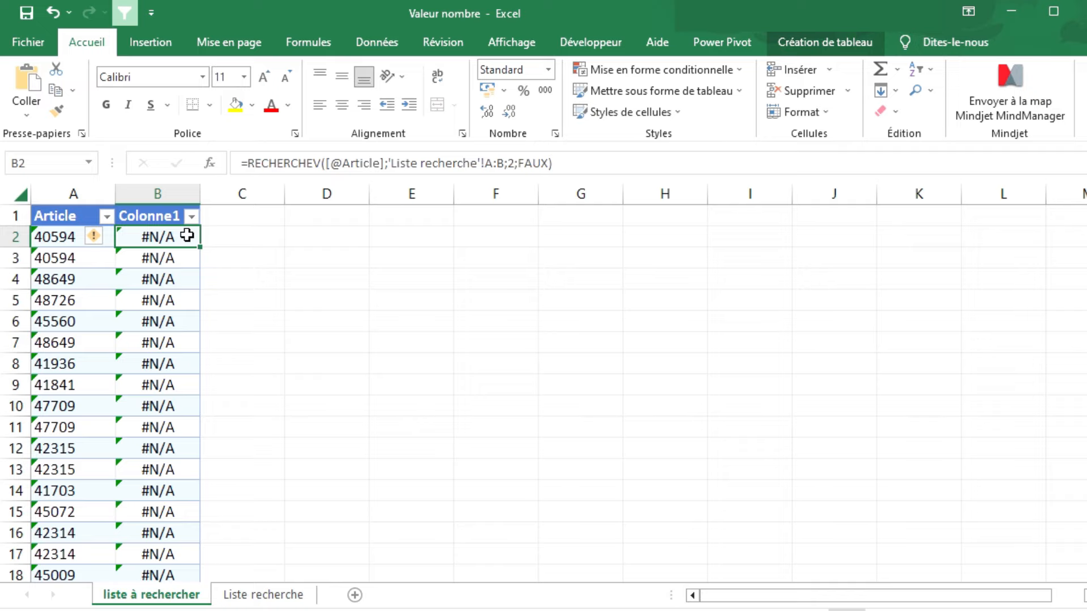
pyautogui.write('=rech')
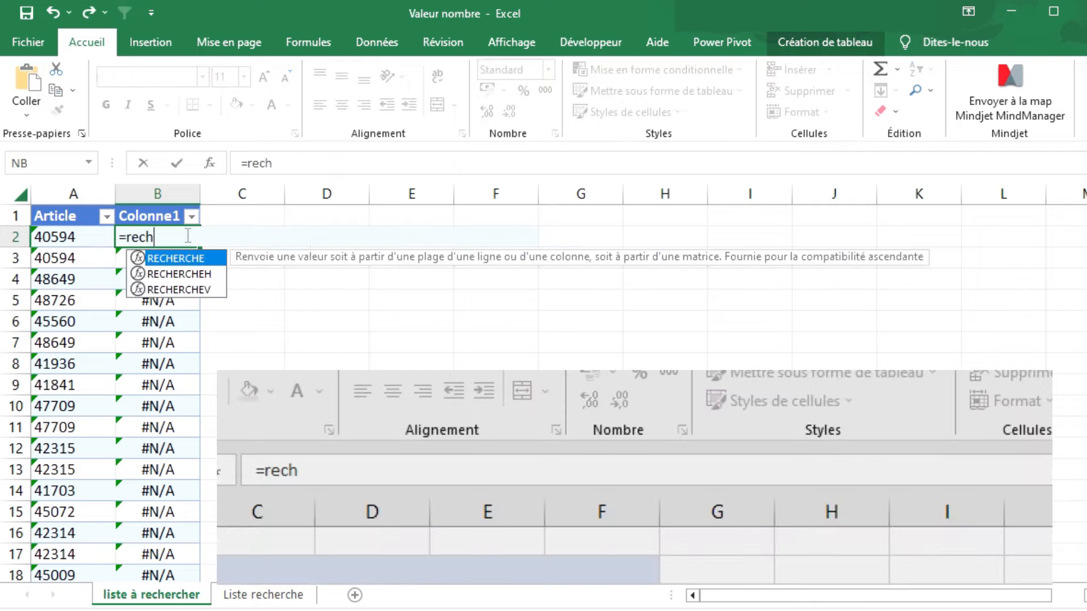
pyautogui.press('Down')
pyautogui.press('Down')
pyautogui.press('Tab')
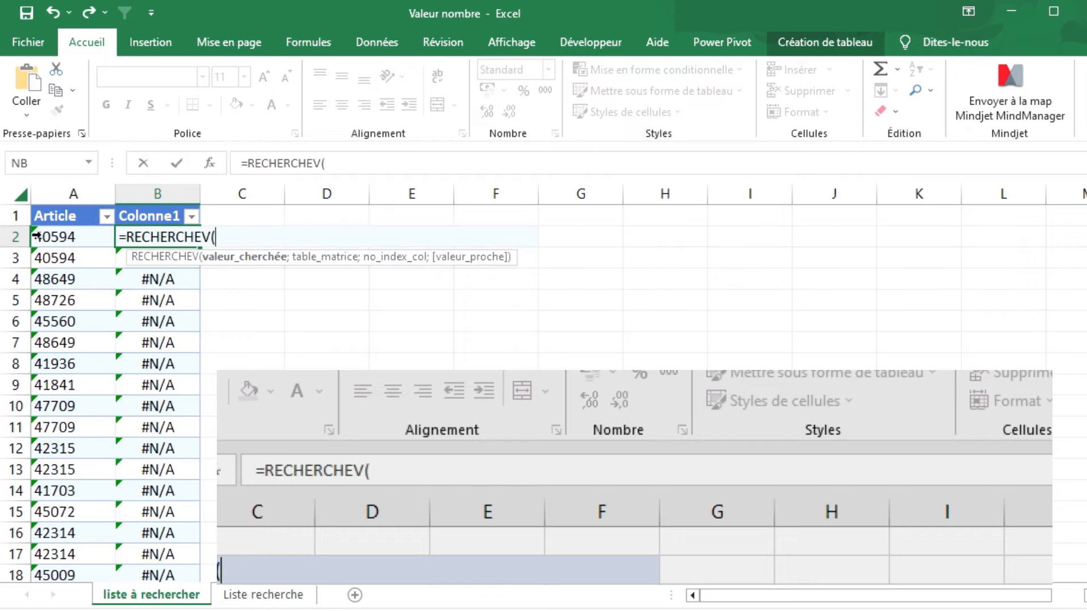
pyautogui.click(71, 237)
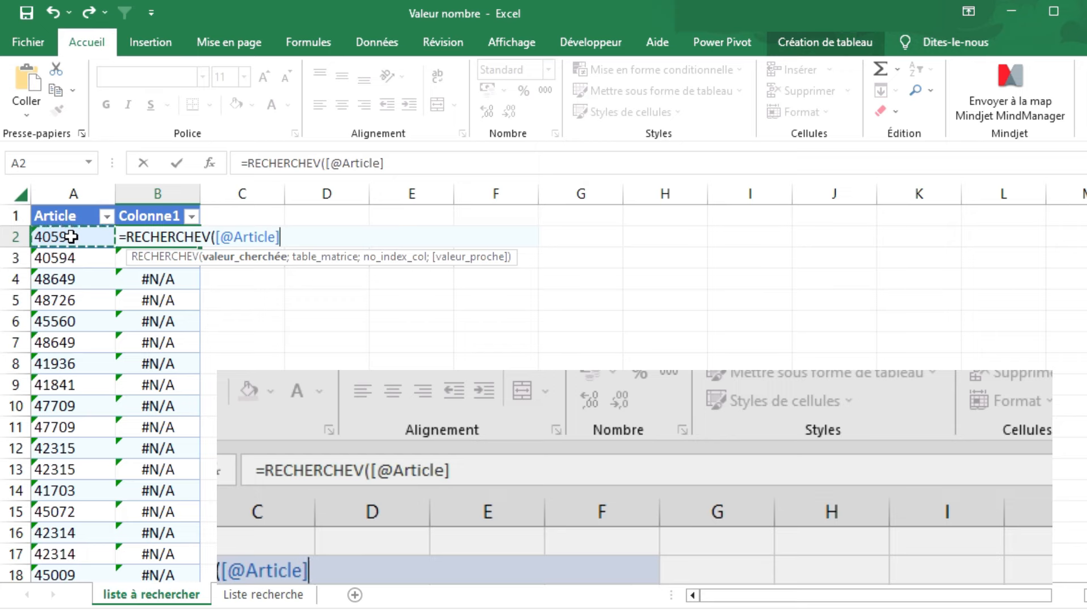
pyautogui.write(';')
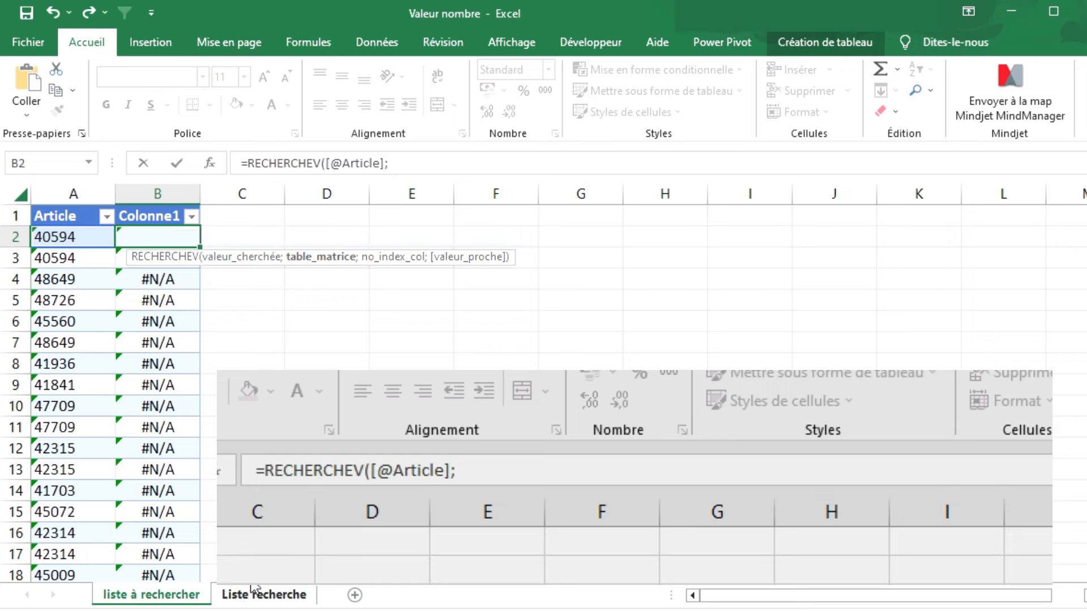
# Complete the formula with columns A:B of the Liste recherche sheet, column index 2 and FAUX for an exact match
pyautogui.click(254, 590)
pyautogui.moveTo(66, 193); pyautogui.dragTo(116, 193)
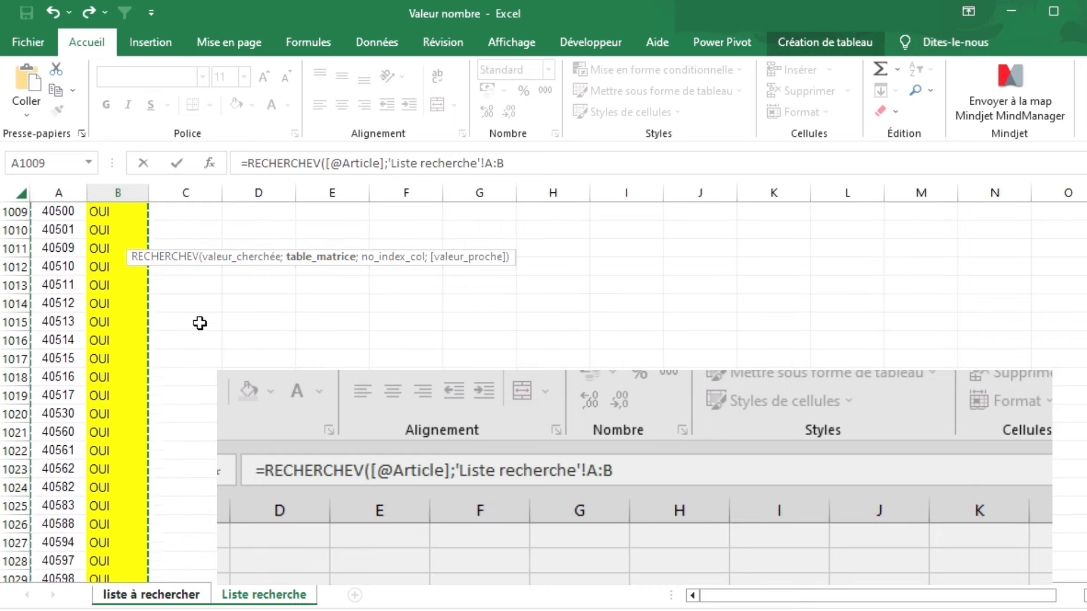
pyautogui.write(';')
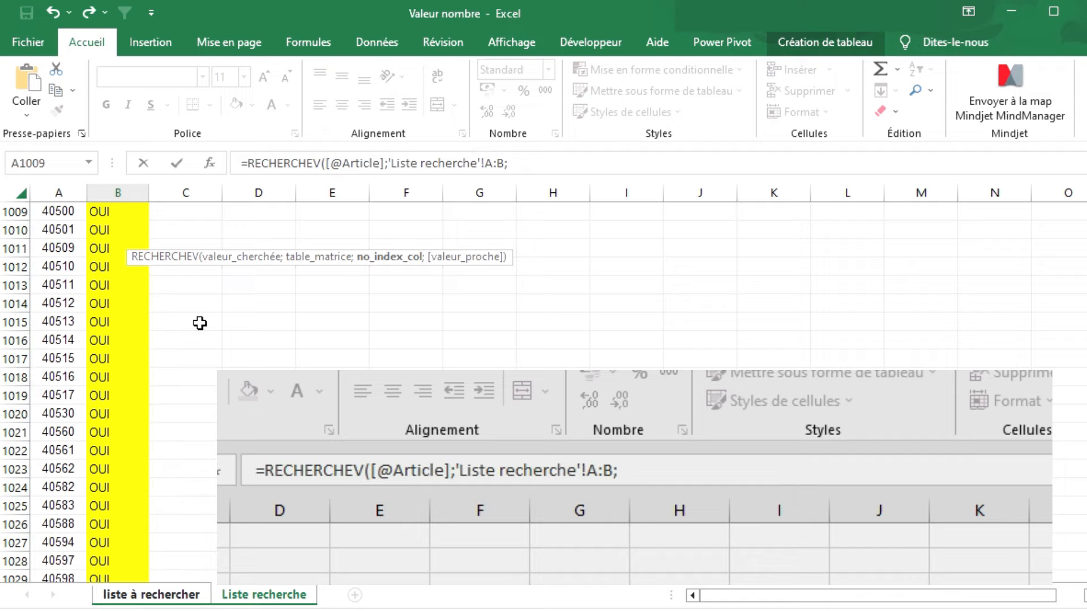
pyautogui.write('2;fa')
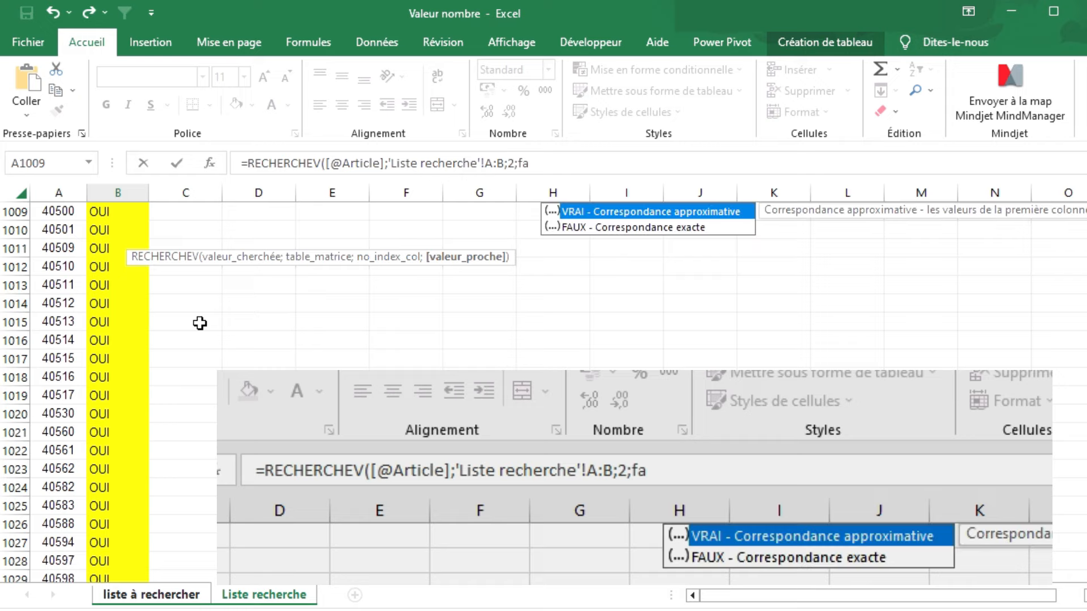
pyautogui.press('Down')
pyautogui.press('Tab')
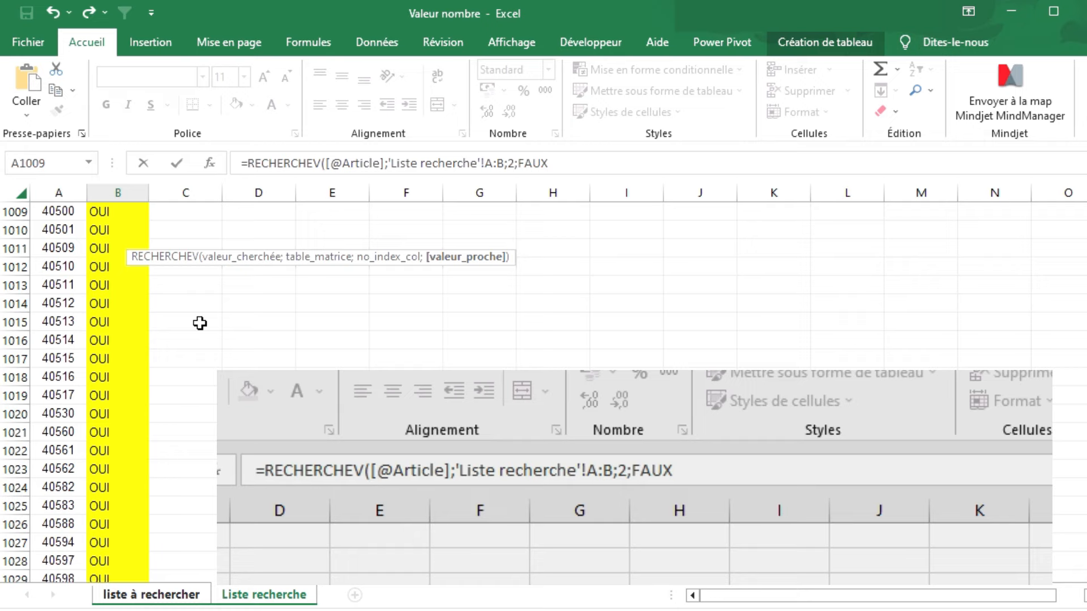
pyautogui.write(')')
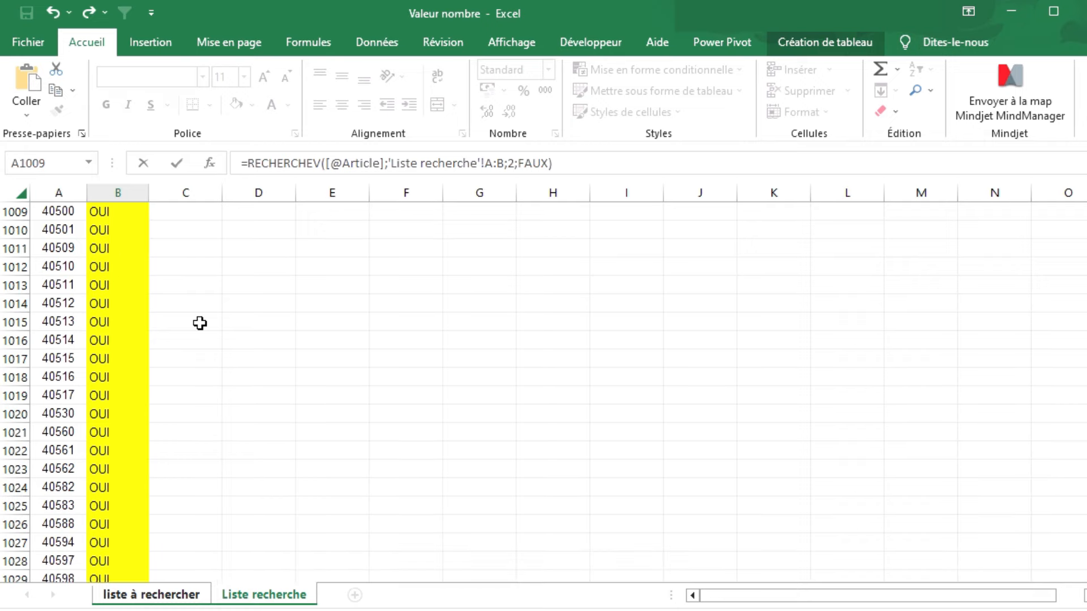
pyautogui.press('Return')
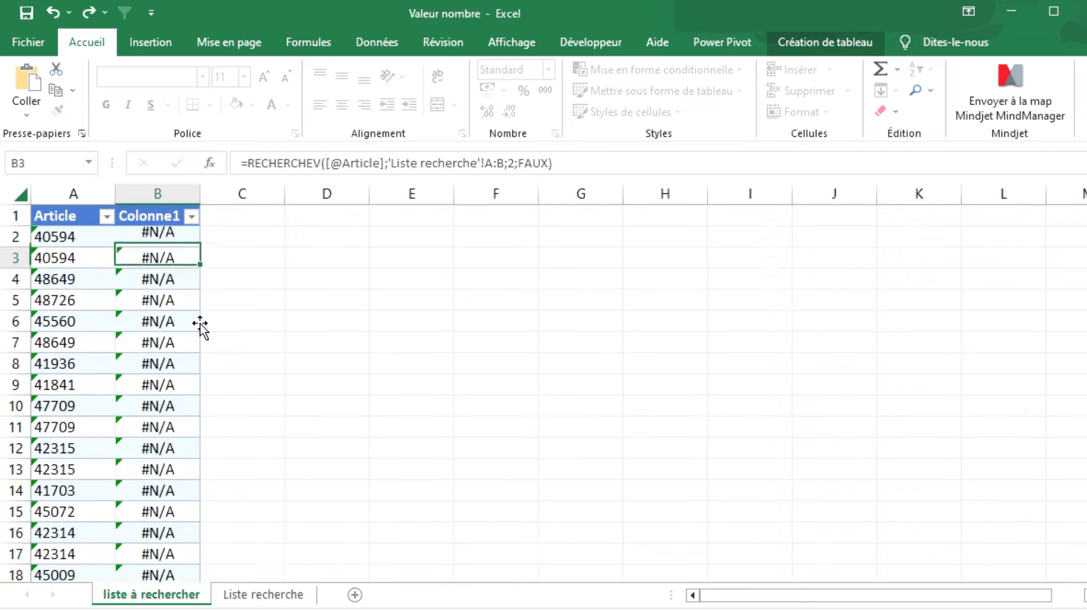
# Copy the article number in cell A2 and go to the Liste recherche sheet
pyautogui.click(173, 239)
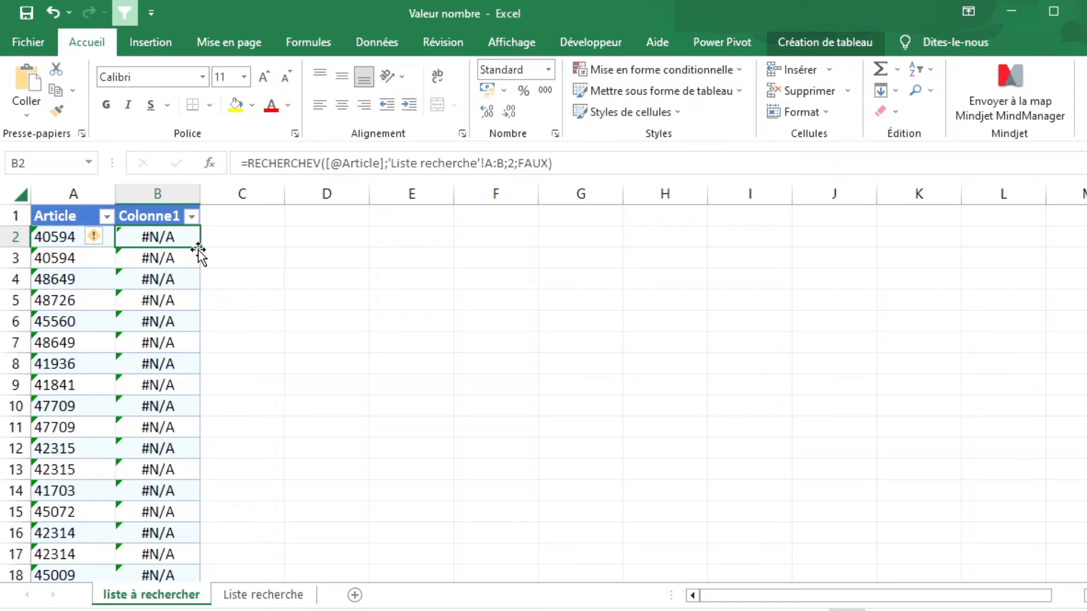
pyautogui.click(59, 243)
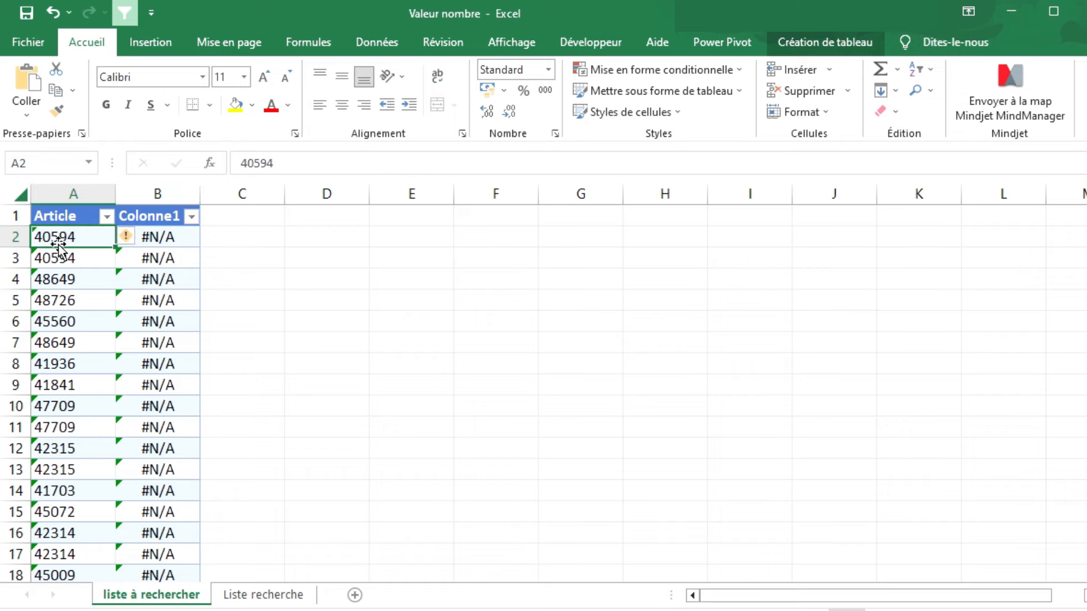
pyautogui.hotkey('ctrl', 'c')
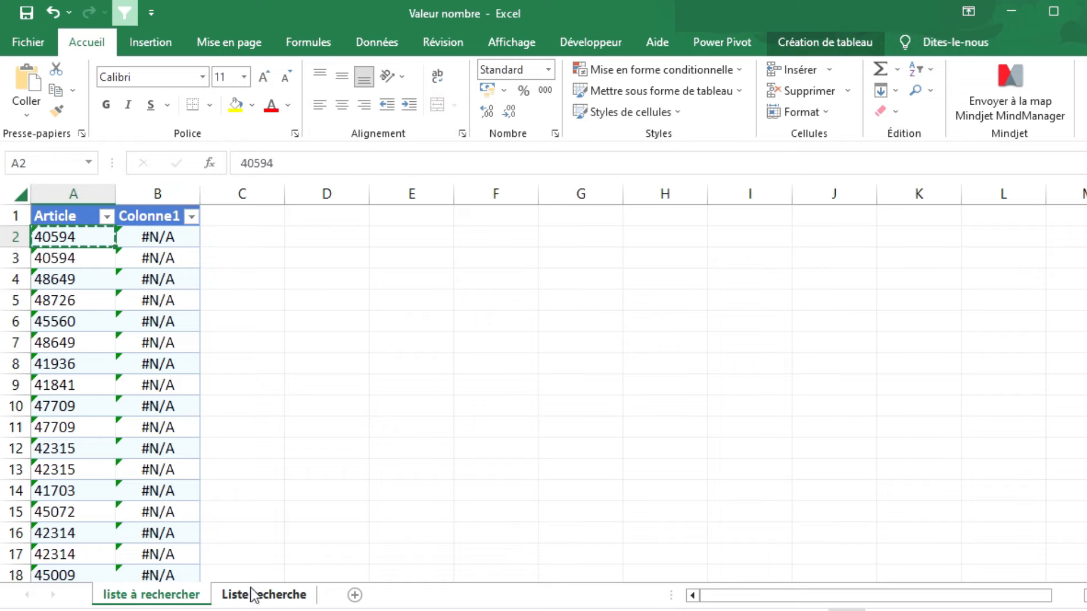
pyautogui.click(258, 594)
# Search column A for article 40594, select the matching cell, and close the search
pyautogui.click(67, 191)
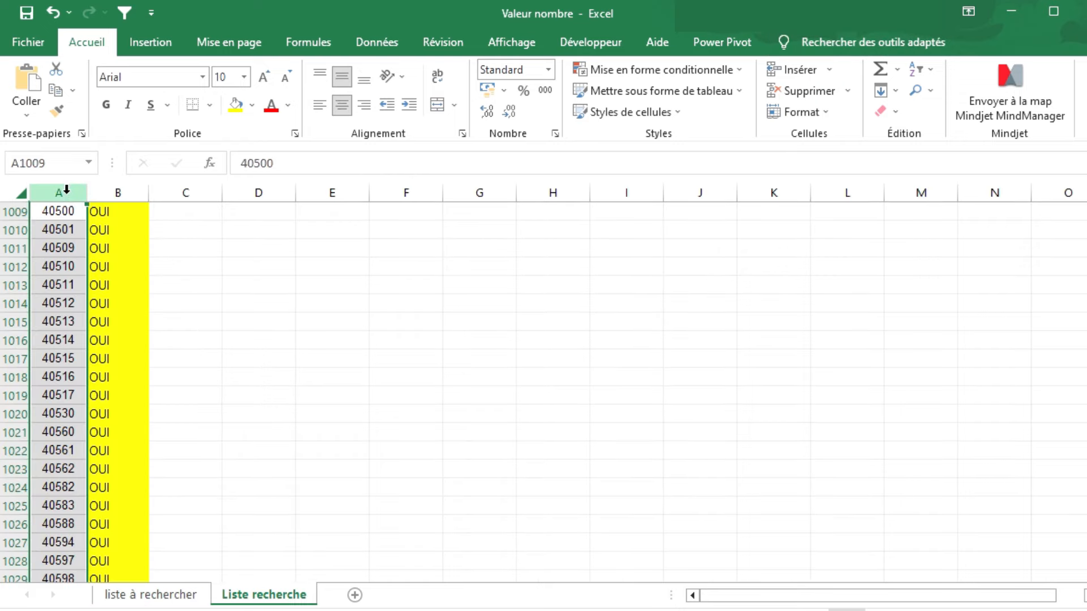
pyautogui.hotkey('ctrl', 'f')
pyautogui.hotkey('ctrl', 'v')
pyautogui.click(623, 485)
pyautogui.hotkey('ctrl', 'v')
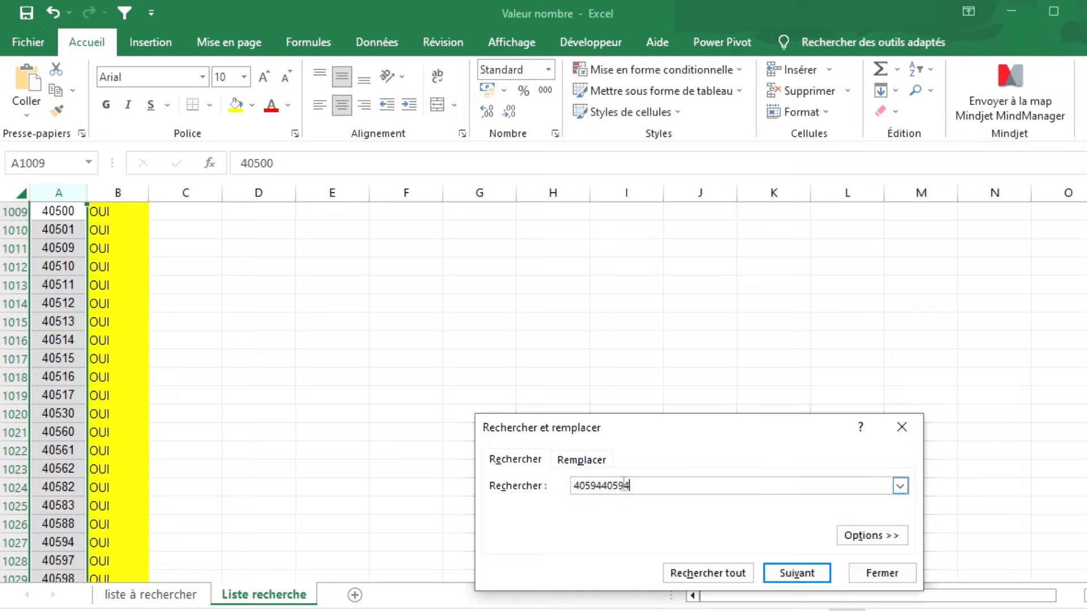
pyautogui.moveTo(642, 485); pyautogui.dragTo(575, 487)
pyautogui.click(590, 490)
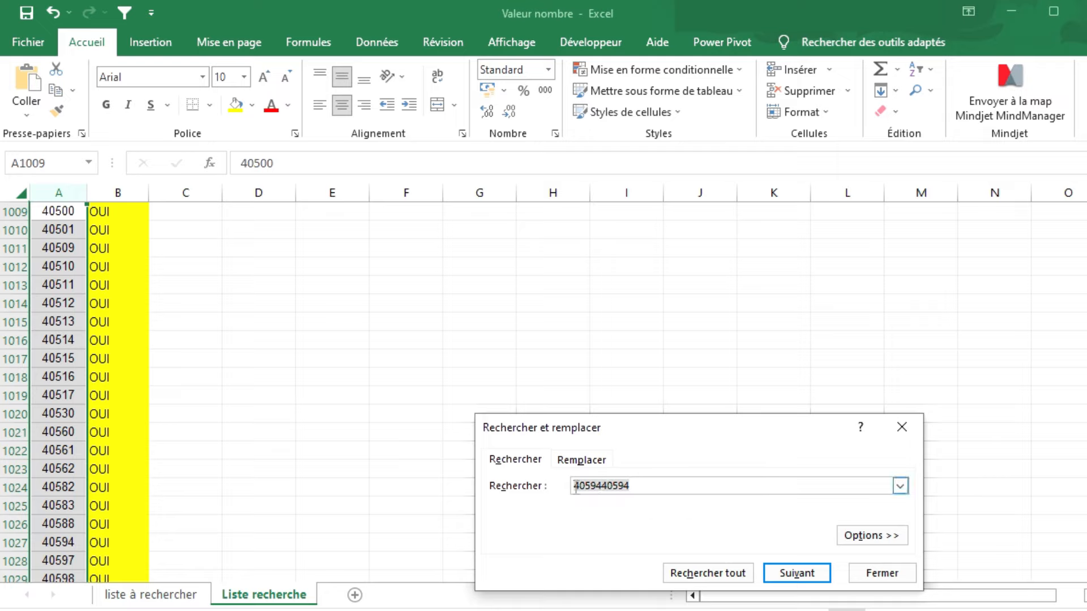
pyautogui.hotkey('ctrl', 'v')
pyautogui.click(790, 575)
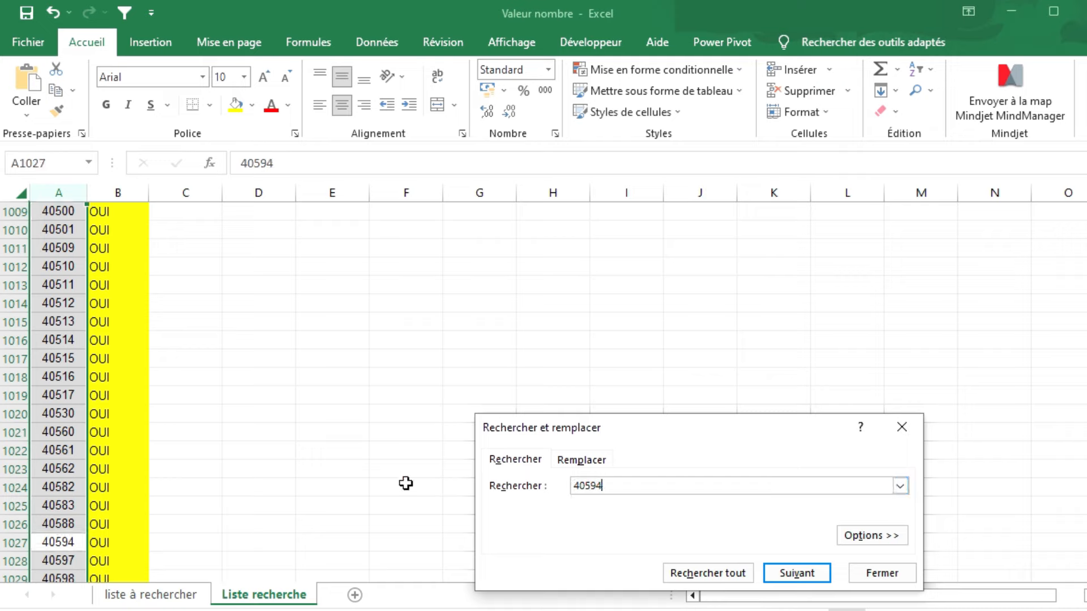
pyautogui.click(85, 543)
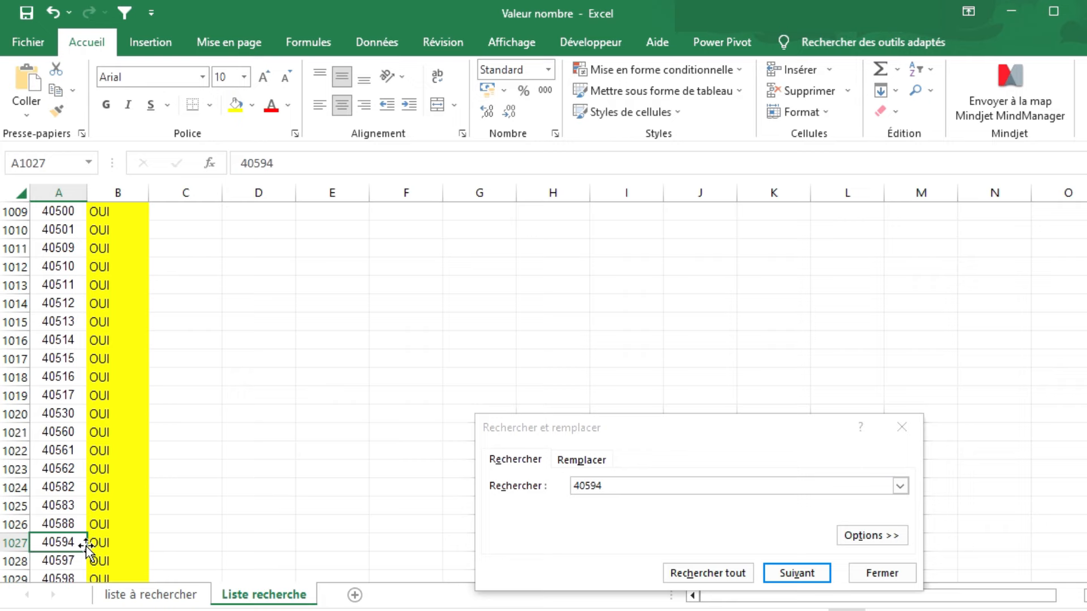
pyautogui.click(902, 426)
# Format cell A2 of the liste à rechercher sheet as Nombre with 0 decimals
pyautogui.click(186, 593)
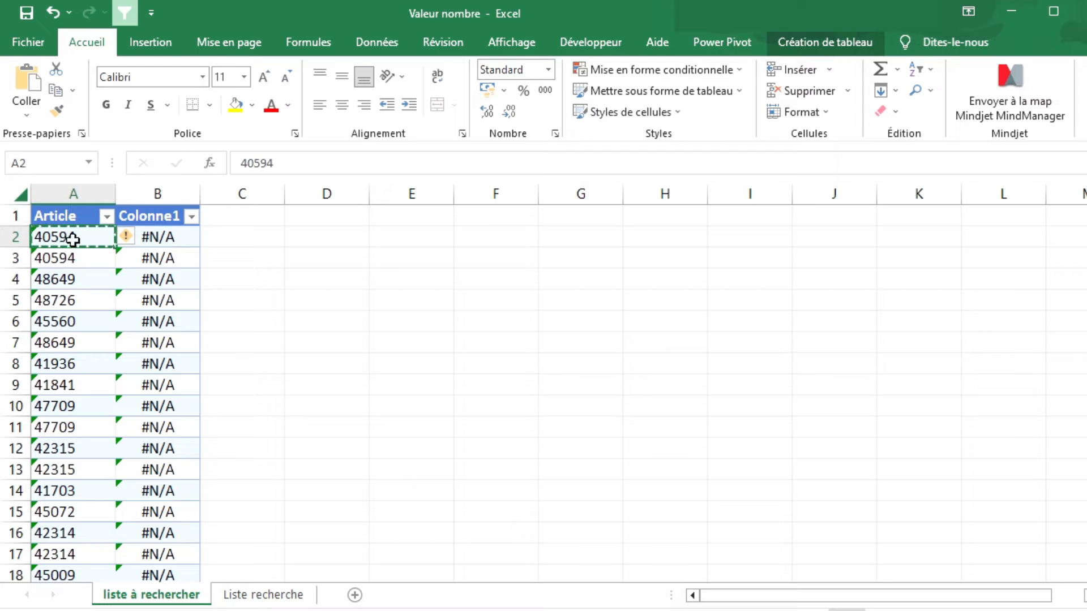
pyautogui.click(68, 202)
pyautogui.click(62, 237)
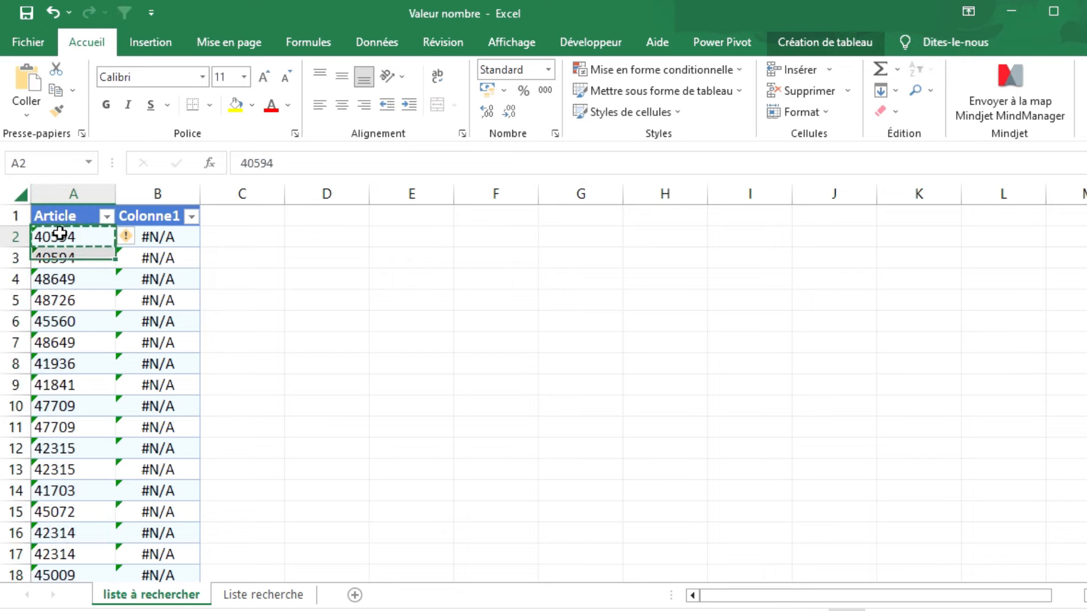
pyautogui.click(548, 69)
pyautogui.click(577, 539)
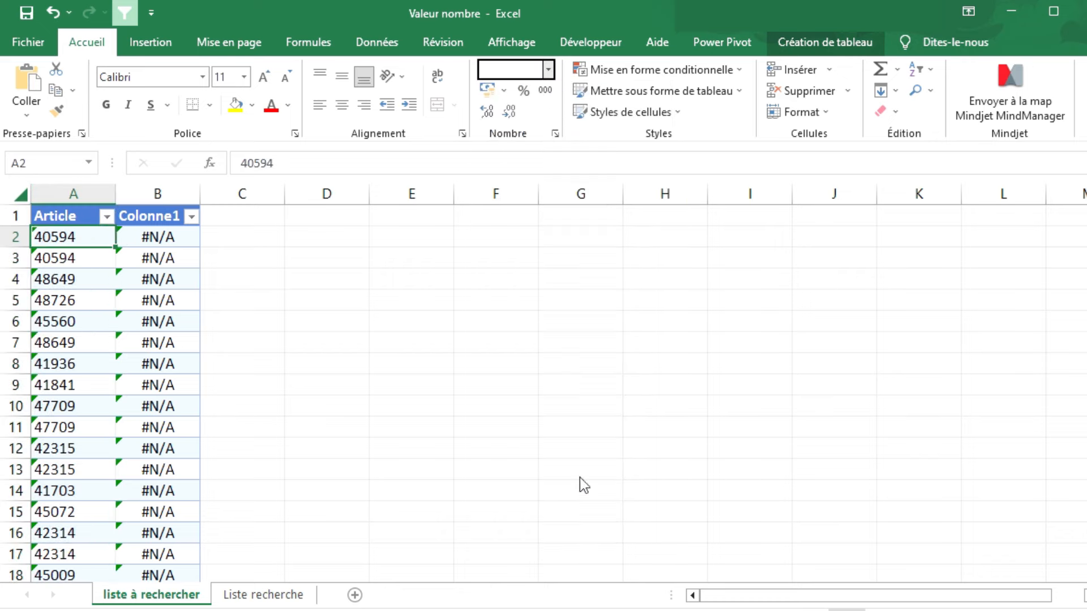
pyautogui.click(481, 319)
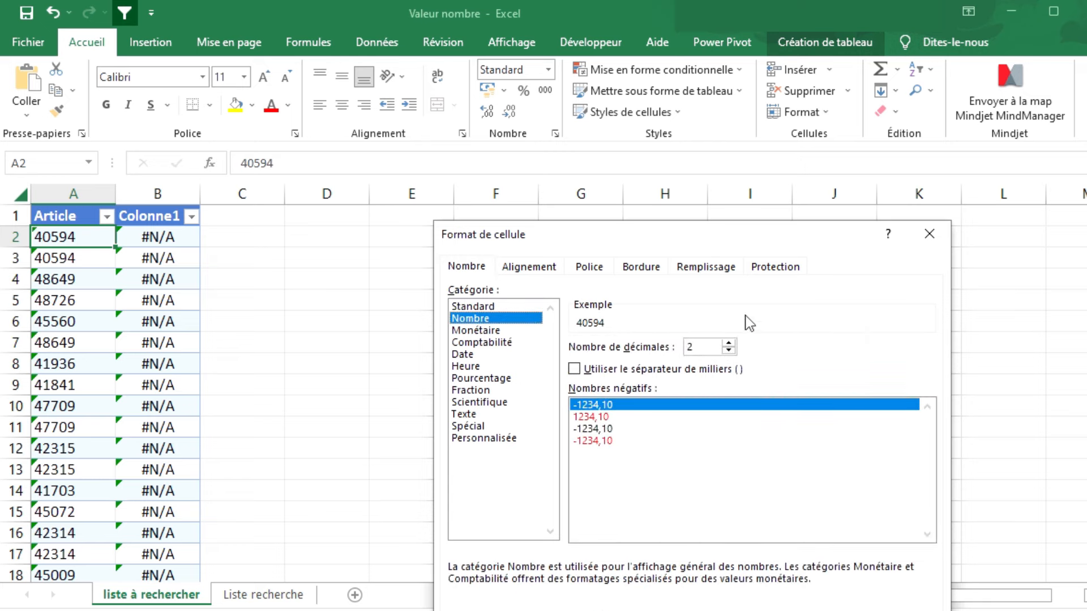
pyautogui.click(728, 351)
pyautogui.click(728, 351)
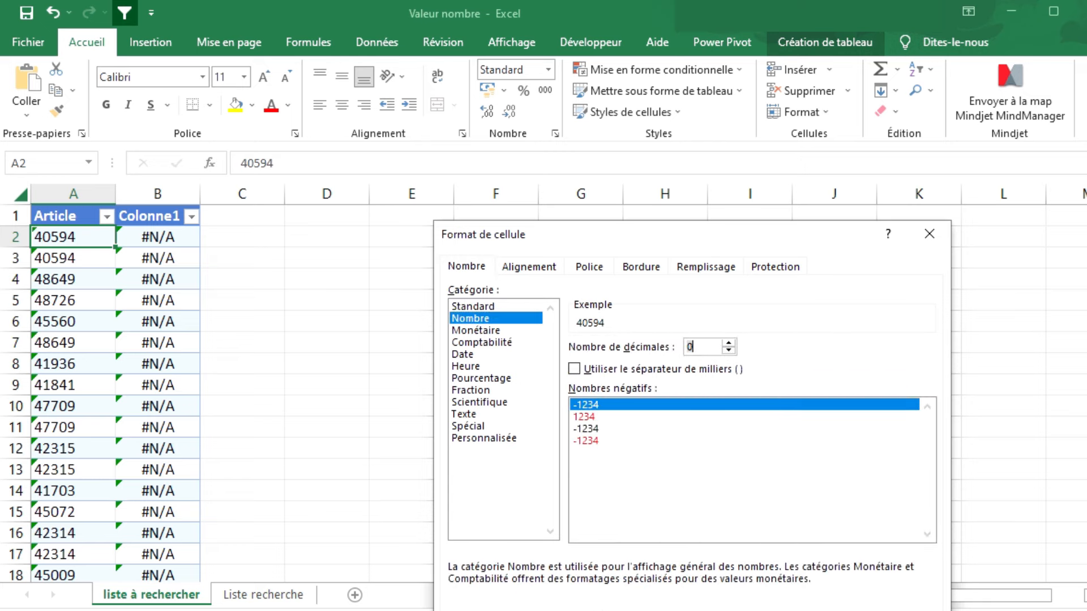
pyautogui.moveTo(686, 247); pyautogui.dragTo(656, 234)
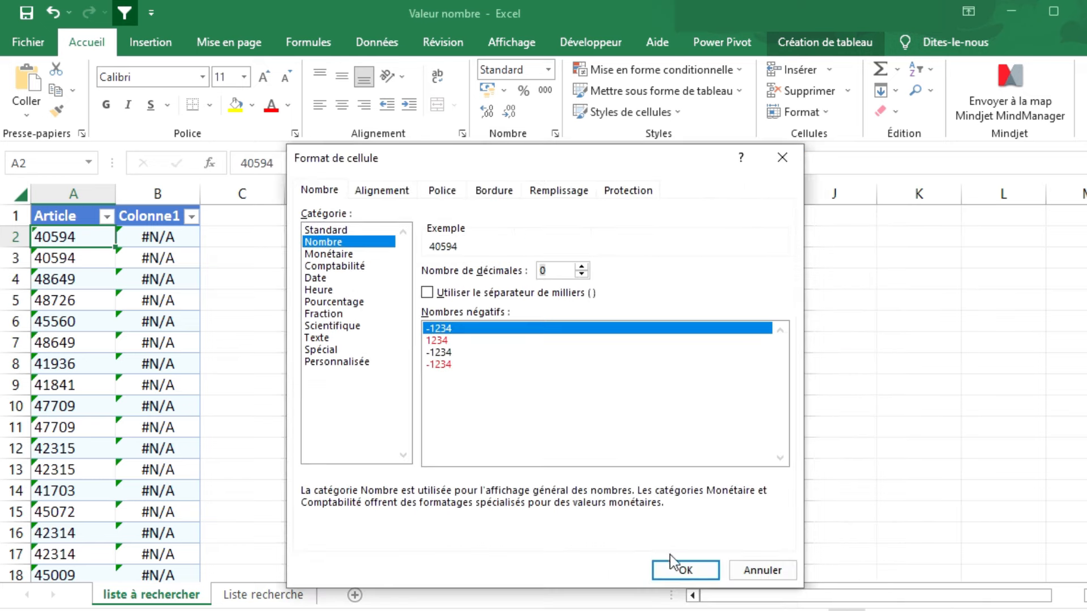
pyautogui.click(683, 566)
# Check the lookup result in B2 and the number format applied to A2
pyautogui.click(326, 343)
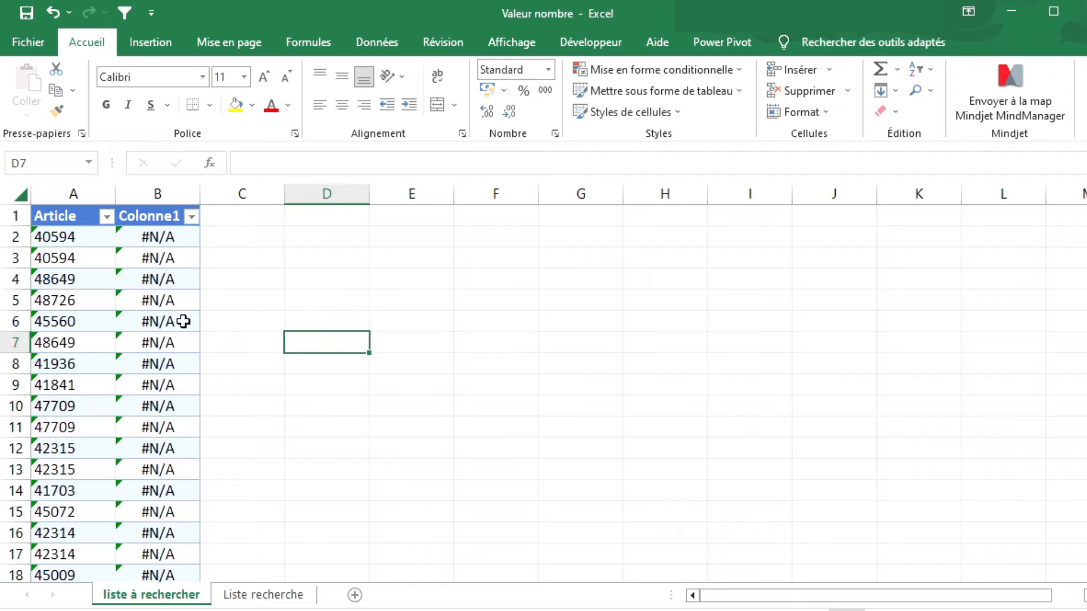
pyautogui.click(157, 237)
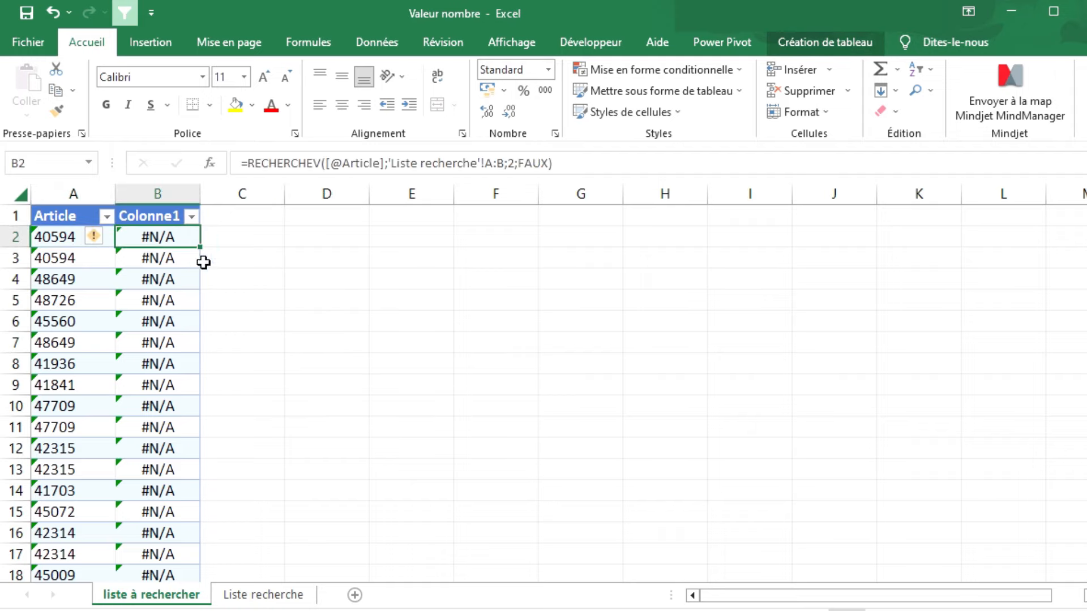
pyautogui.click(46, 237)
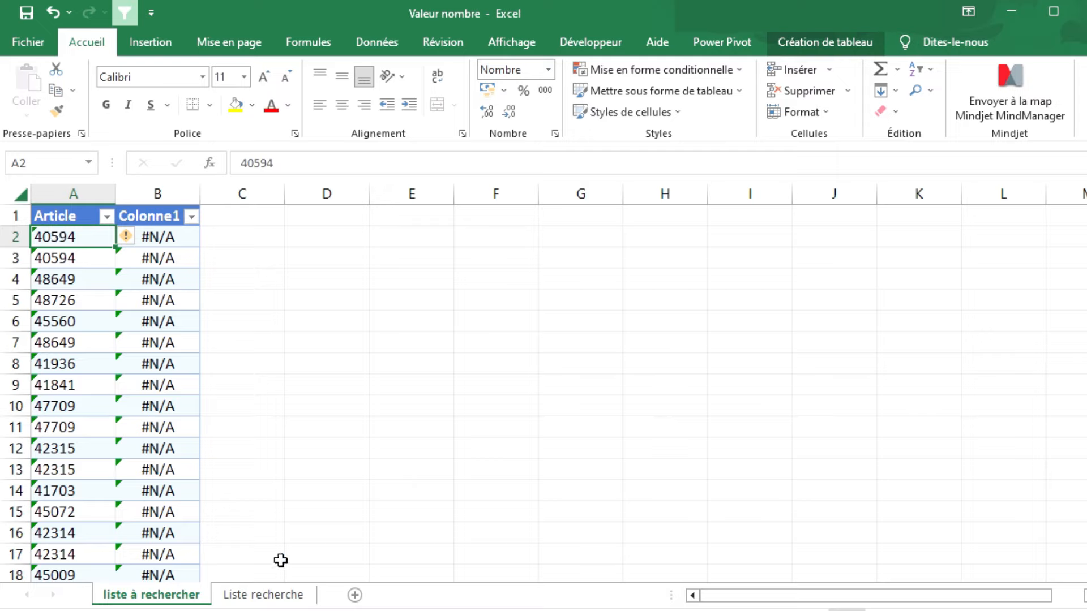
# Insert a table over the empty columns D and E and select its first data cell
pyautogui.click(308, 233)
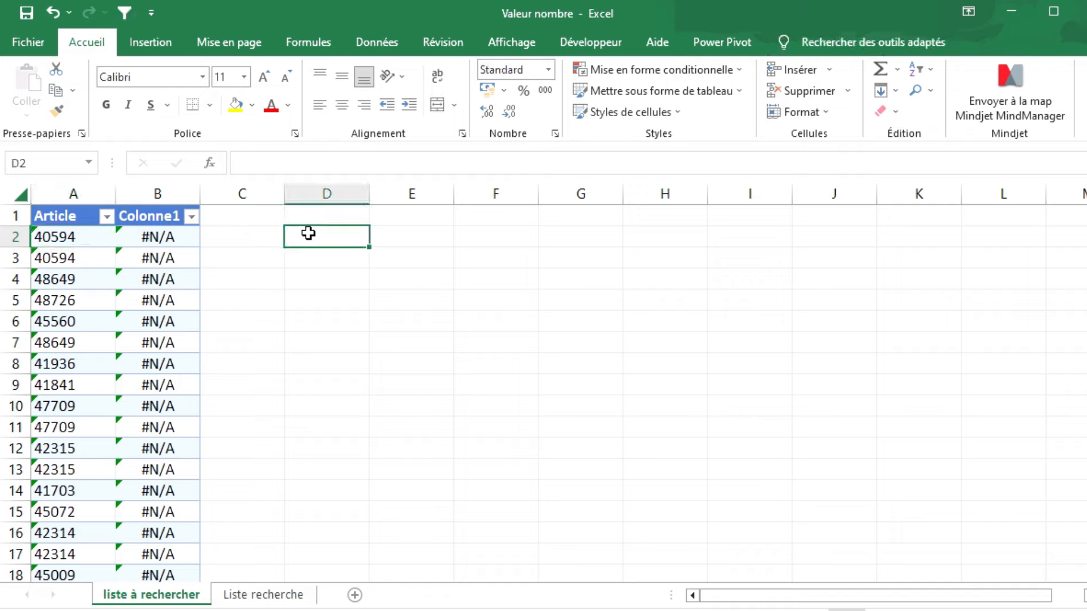
pyautogui.click(360, 283)
pyautogui.moveTo(325, 195); pyautogui.dragTo(390, 193)
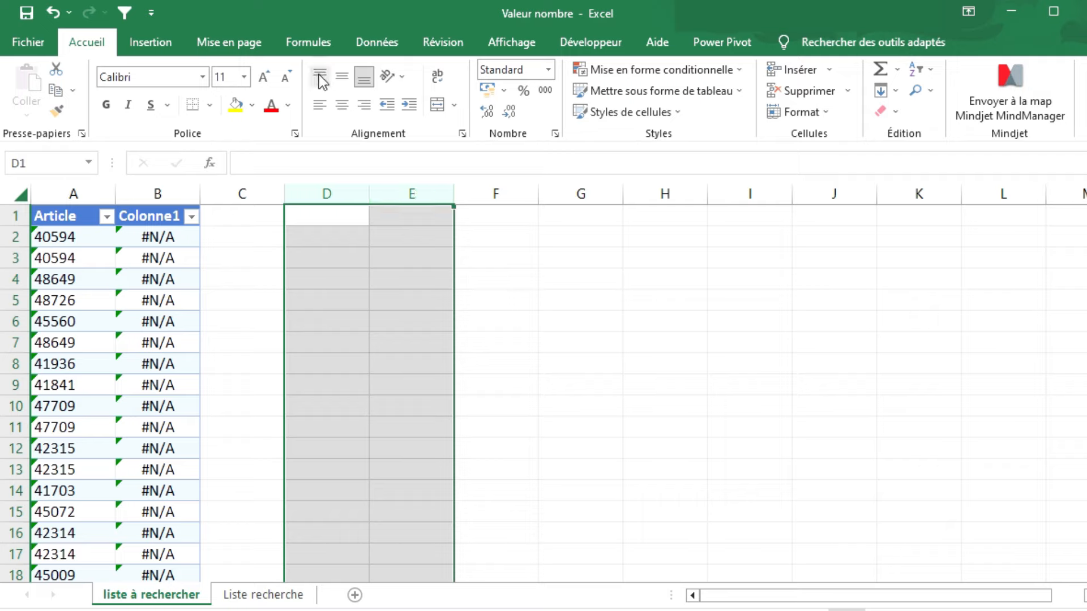
pyautogui.click(151, 44)
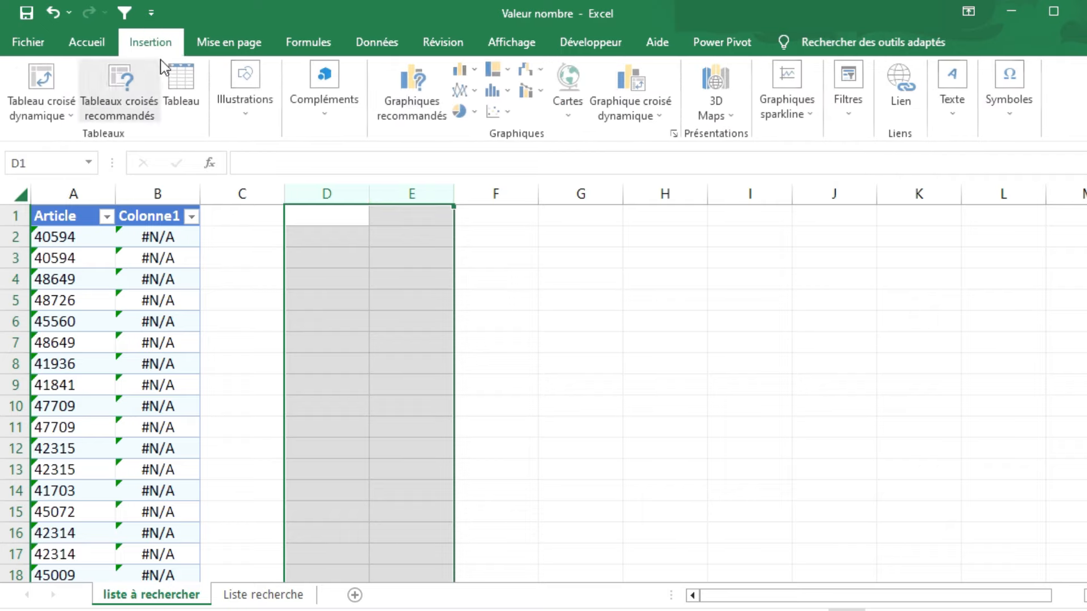
pyautogui.click(181, 85)
pyautogui.click(548, 445)
pyautogui.click(355, 243)
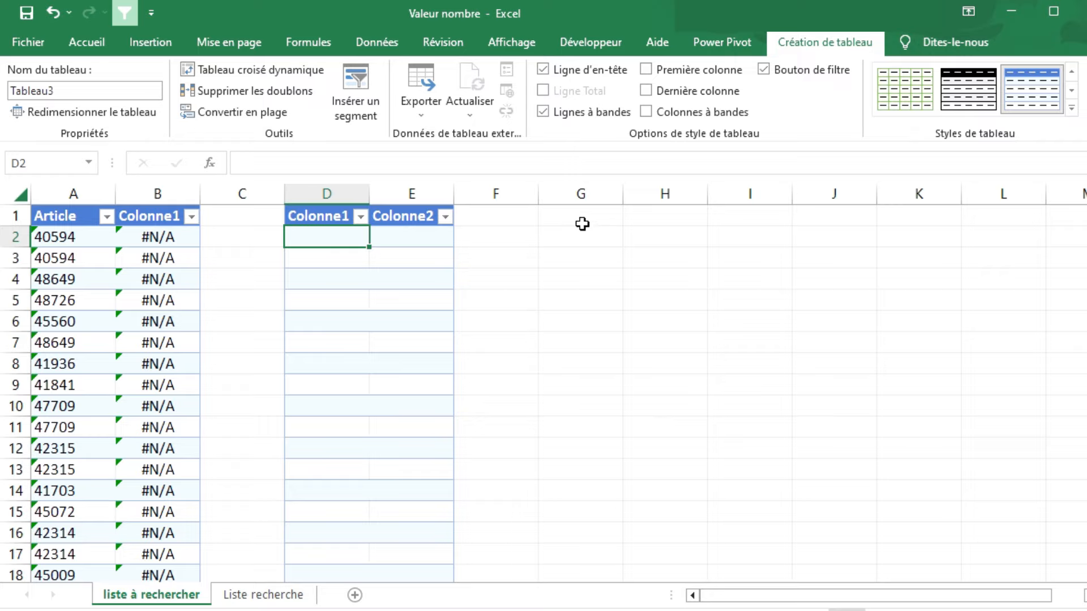
# Create a three-column table from the empty range G1:I4
pyautogui.moveTo(585, 221); pyautogui.dragTo(779, 285)
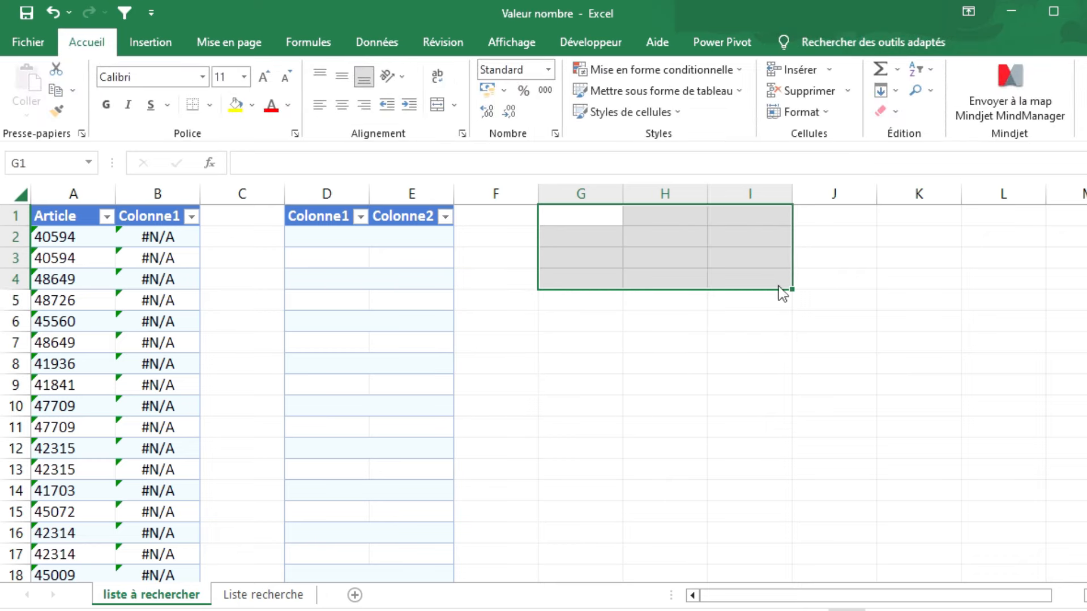
pyautogui.hotkey('ctrl', 'l')
pyautogui.click(556, 447)
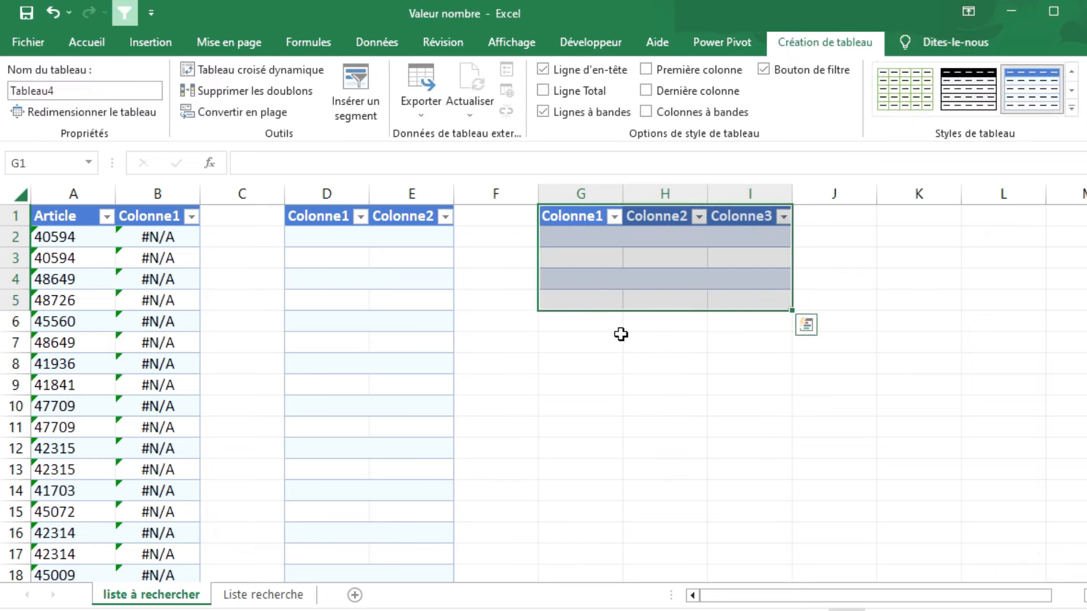
# Delete the entire columns G to I that hold the empty three-column table
pyautogui.moveTo(578, 194); pyautogui.dragTo(750, 194)
pyautogui.rightClick(742, 279)
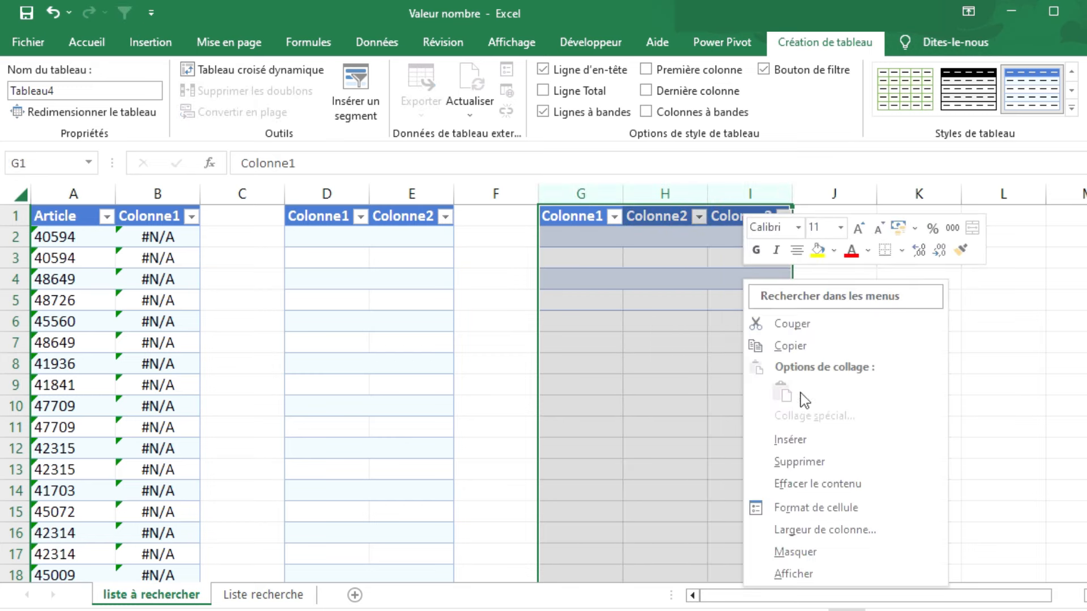
pyautogui.click(821, 463)
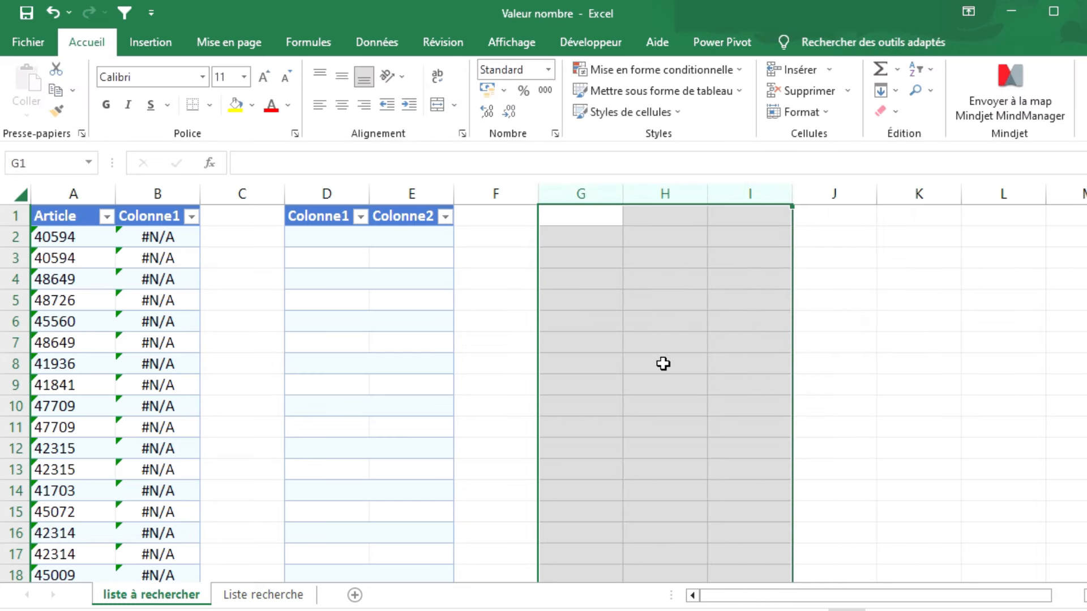
pyautogui.click(329, 208)
pyautogui.click(308, 238)
pyautogui.write('=')
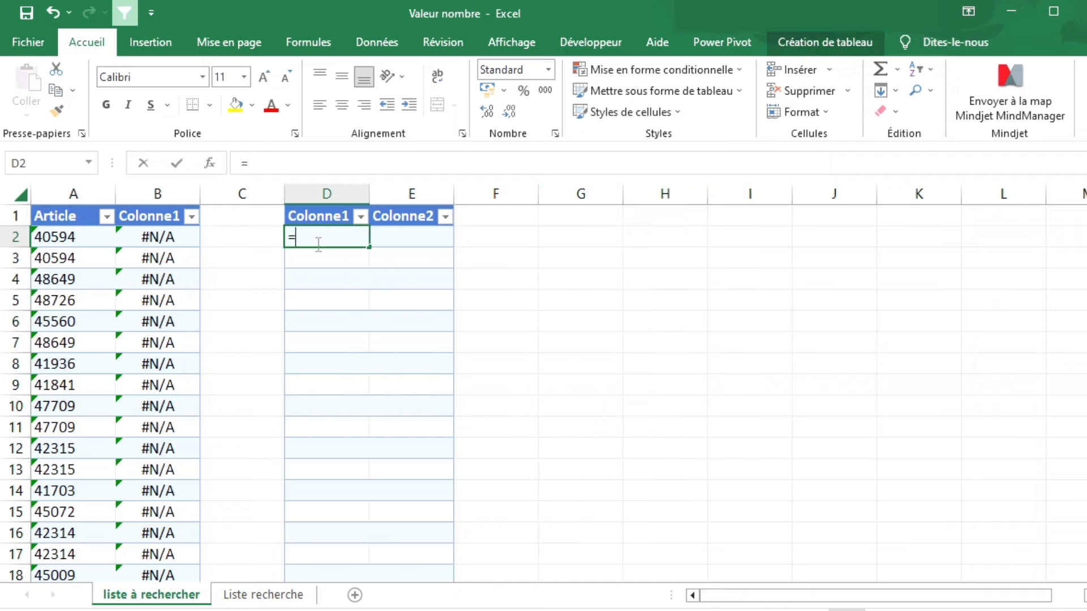
pyautogui.write('valeu')
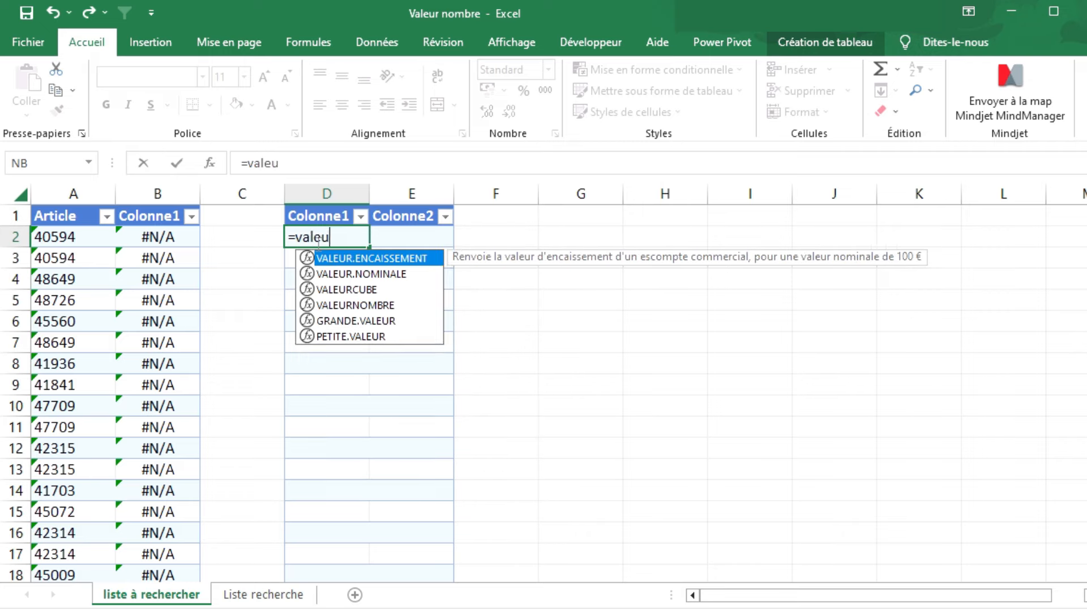
pyautogui.press('Down')
pyautogui.press('Down')
pyautogui.press('Down')
pyautogui.press('Tab')
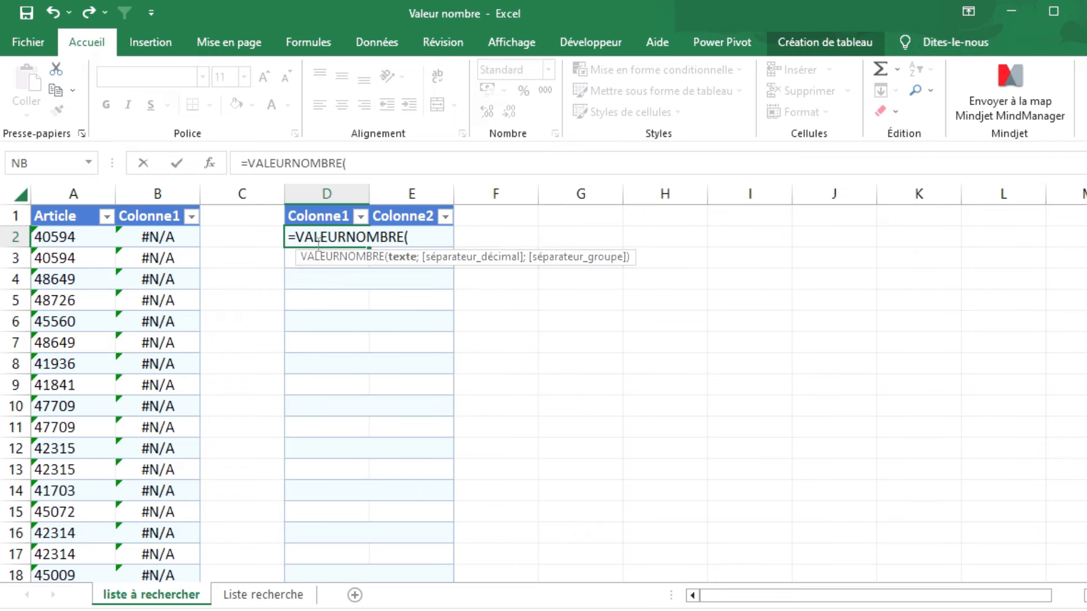
pyautogui.click(61, 243)
pyautogui.write(')')
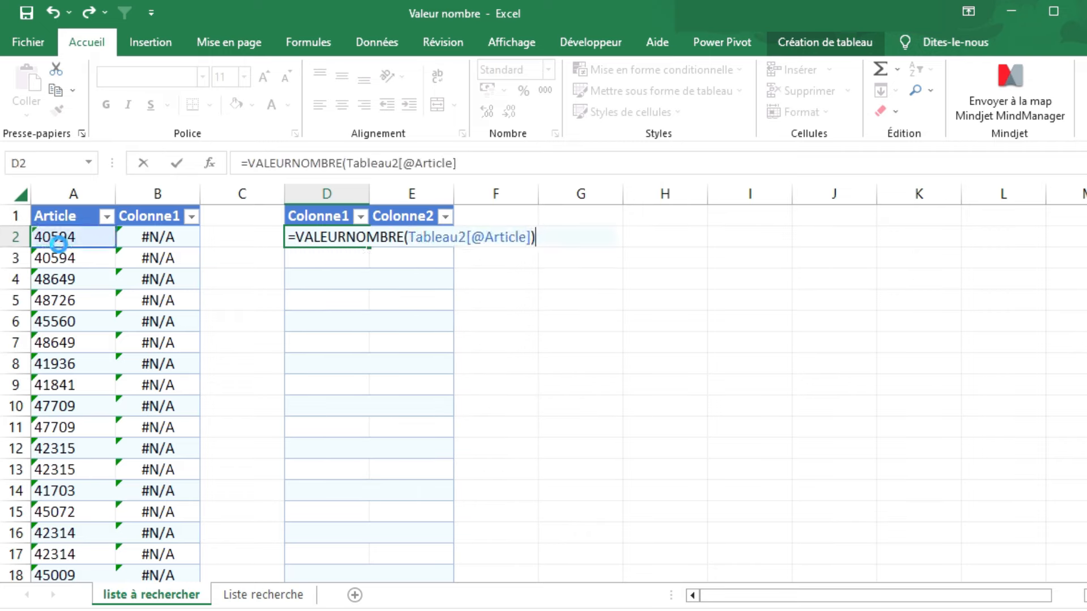
pyautogui.press('Return')
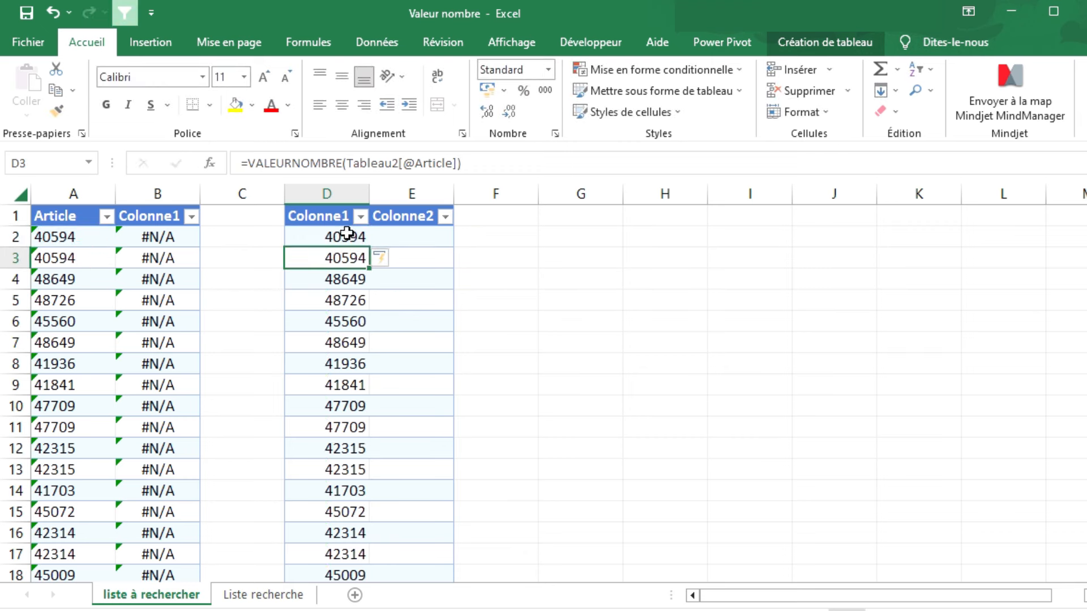
pyautogui.click(64, 256)
pyautogui.click(319, 259)
pyautogui.doubleClick(578, 232)
pyautogui.write('=')
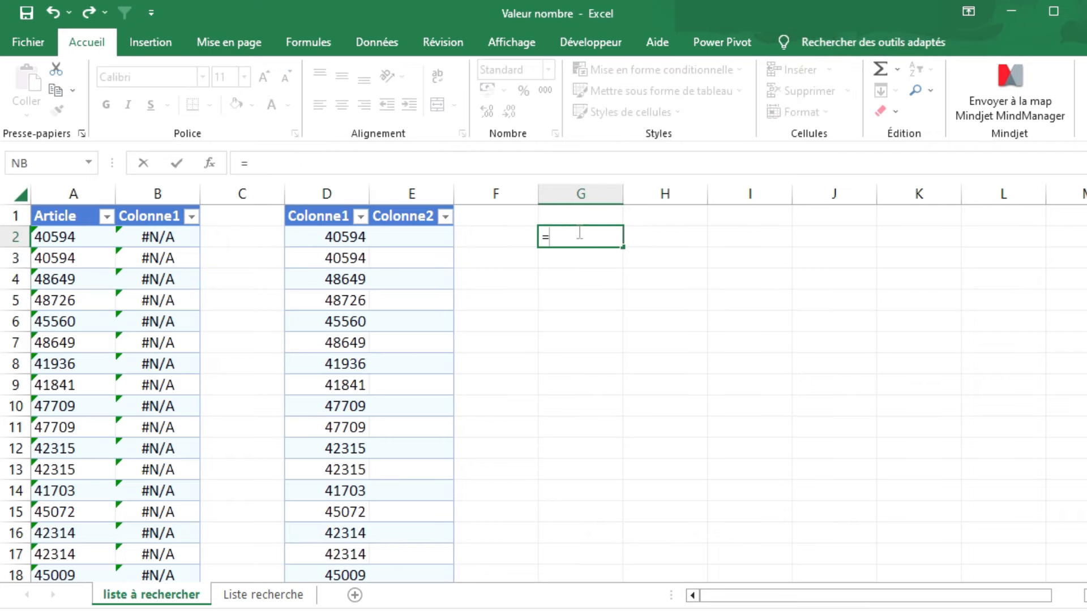
pyautogui.write('valeu')
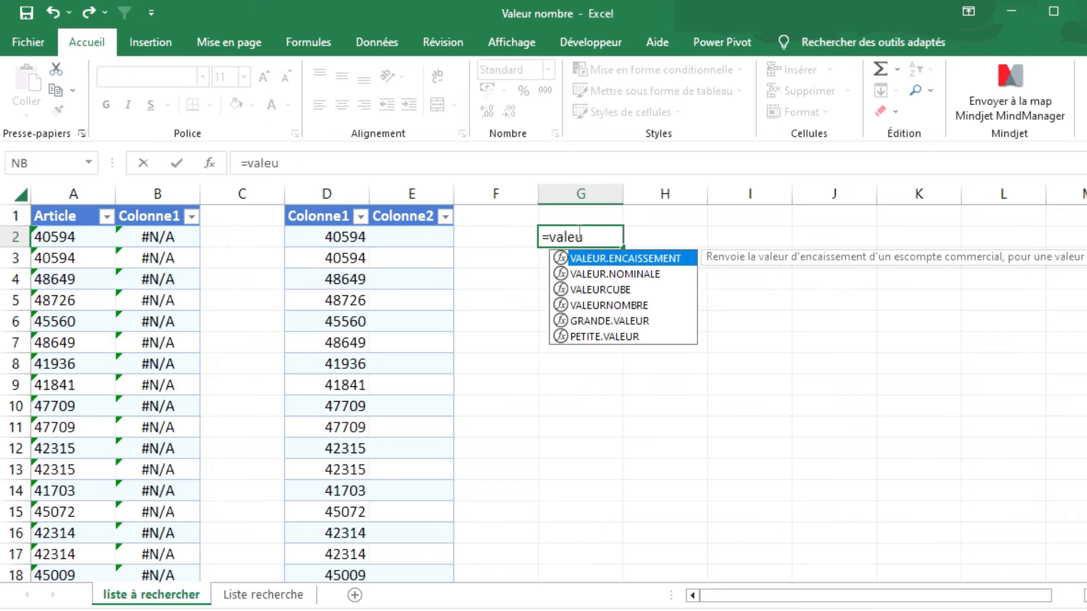
pyautogui.press('Down')
pyautogui.press('Down')
pyautogui.press('Down')
pyautogui.press('Tab')
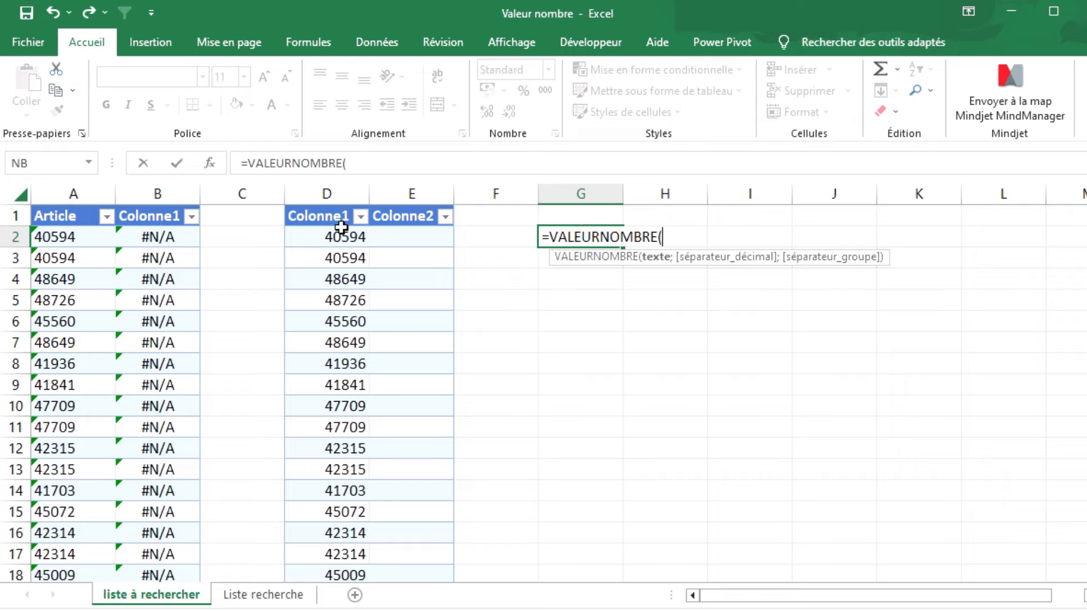
pyautogui.click(76, 233)
pyautogui.write(')')
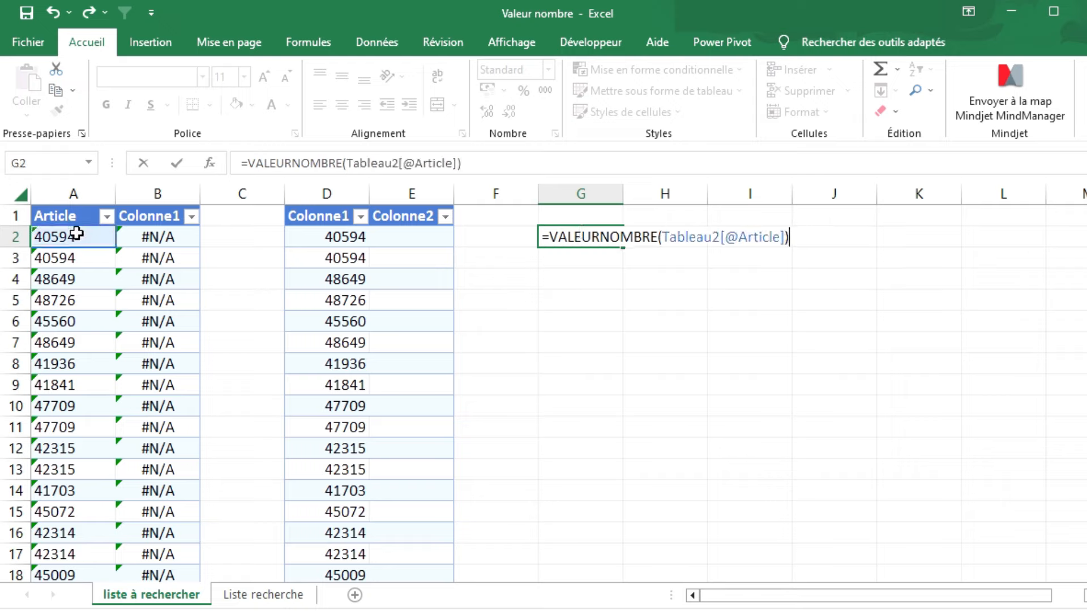
pyautogui.press('Return')
# Fill the G2 formula down to G14 and check how far down the sheet column G is filled
pyautogui.click(583, 235)
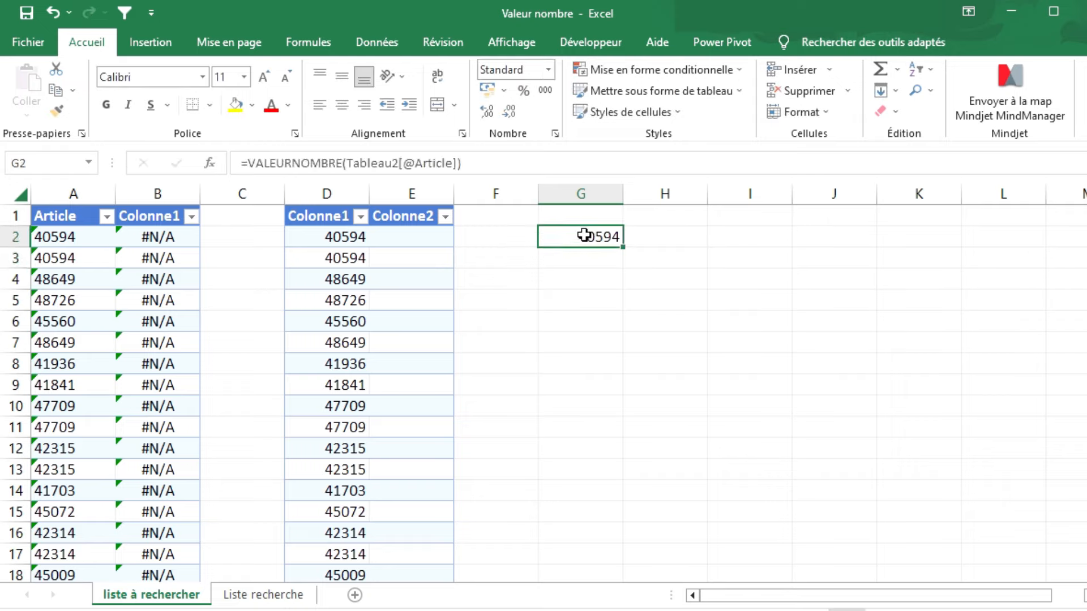
pyautogui.moveTo(621, 248); pyautogui.dragTo(622, 491)
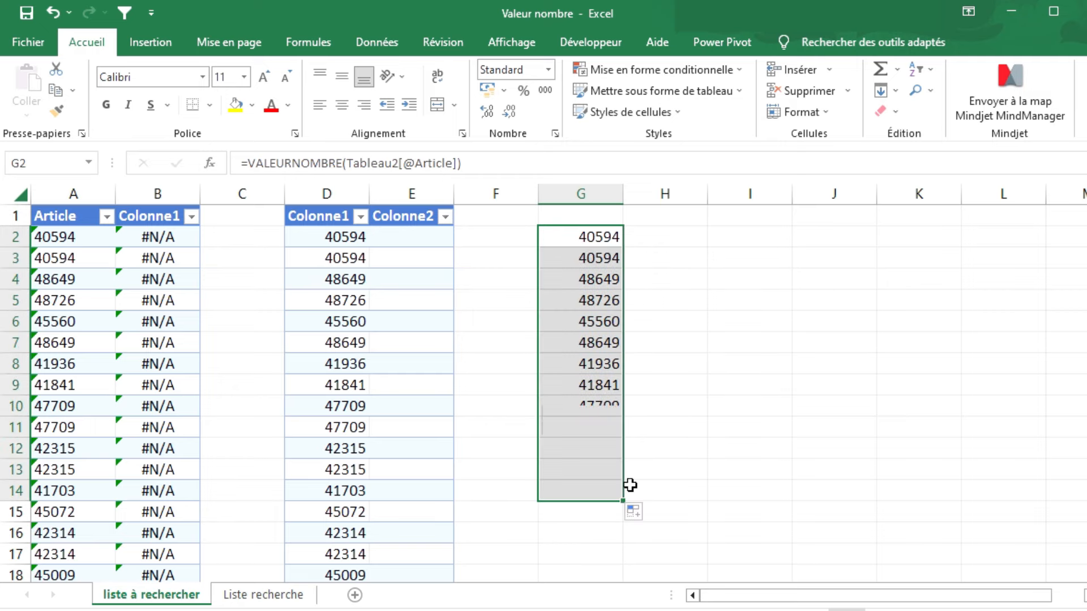
pyautogui.scroll(-9, 592, 478)
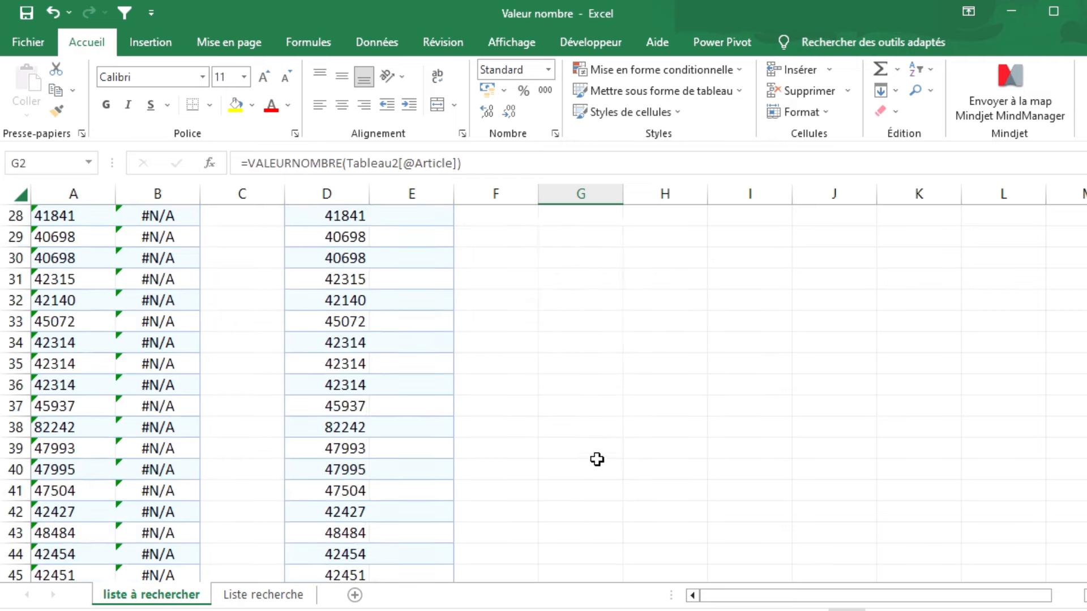
pyautogui.scroll(8, 595, 458)
pyautogui.scroll(1, 574, 461)
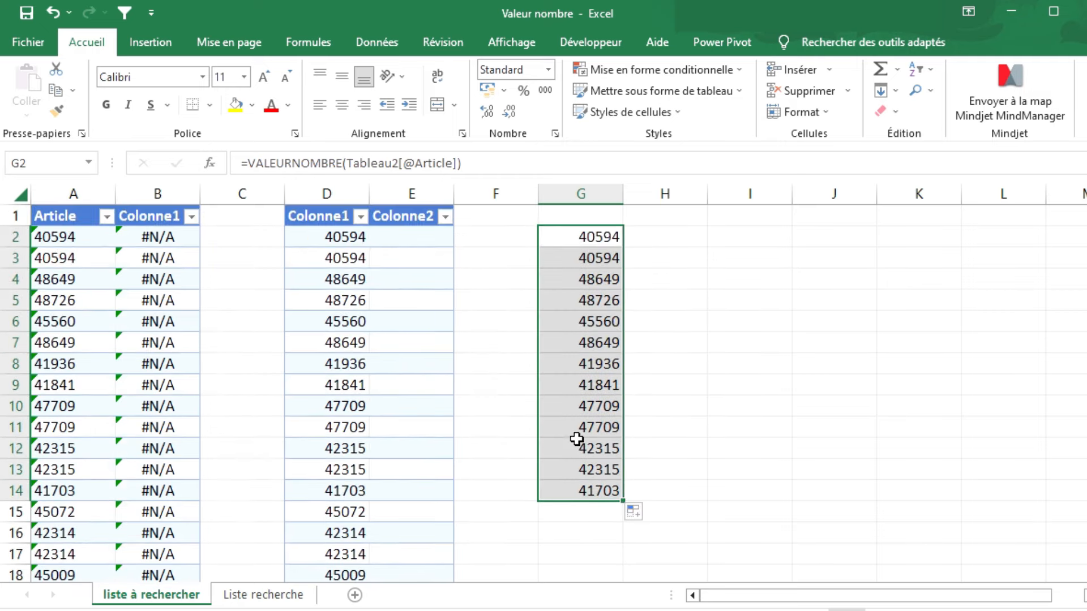
# Clear the contents of column G and select cell D2
pyautogui.click(577, 193)
pyautogui.press('Delete')
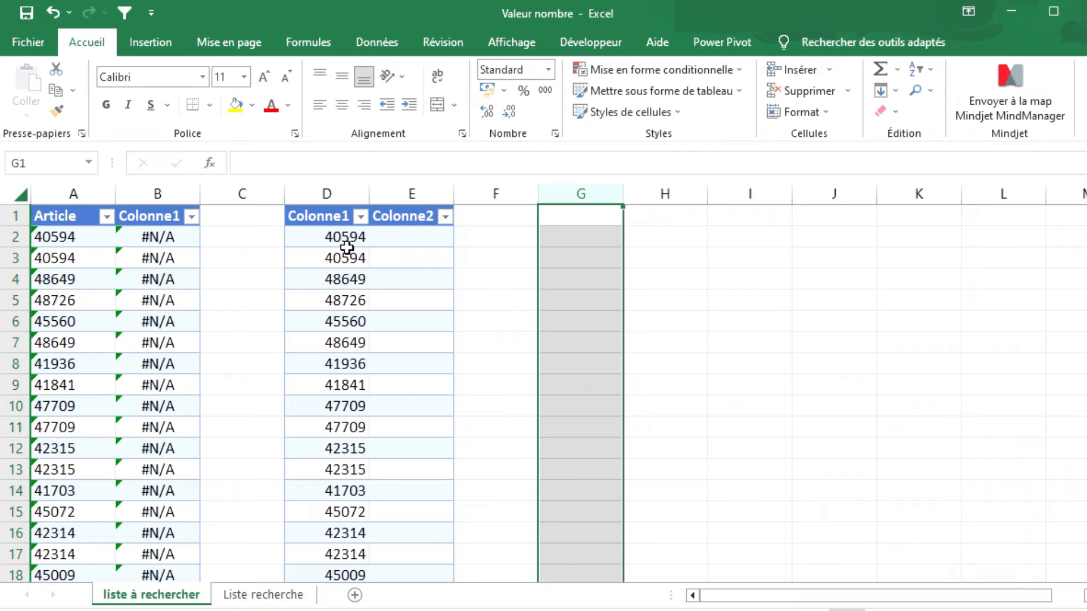
pyautogui.click(335, 236)
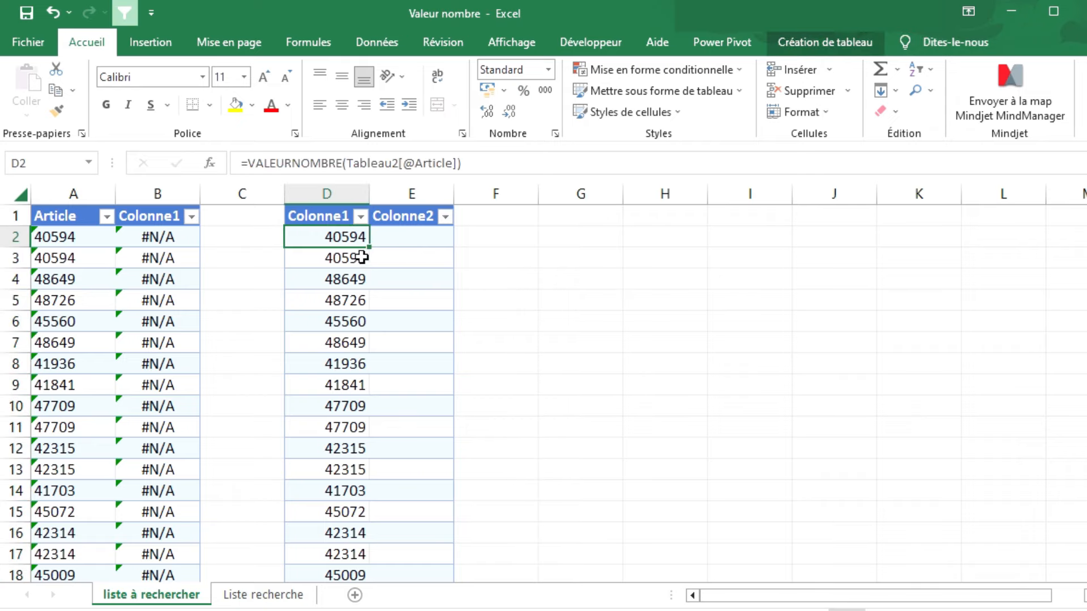
pyautogui.click(391, 240)
pyautogui.write('=rech')
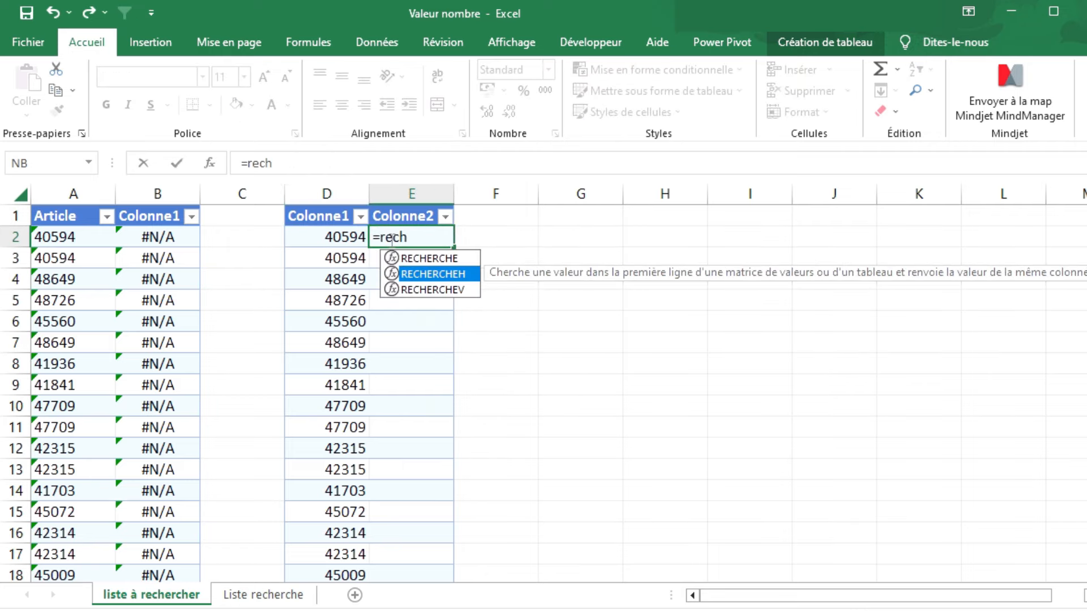
pyautogui.press('Down')
pyautogui.press('Tab')
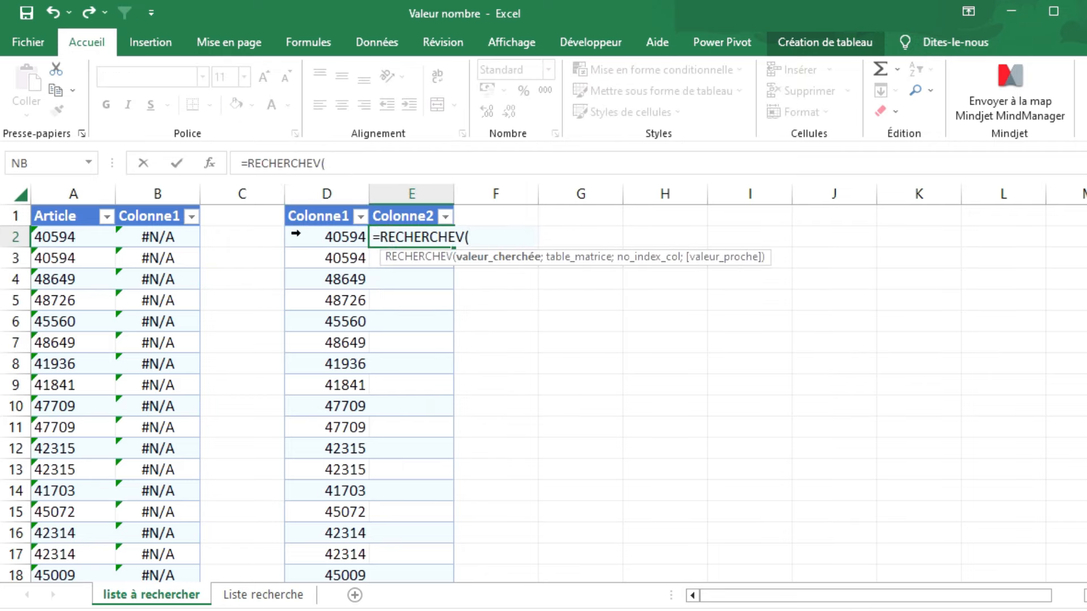
pyautogui.click(313, 237)
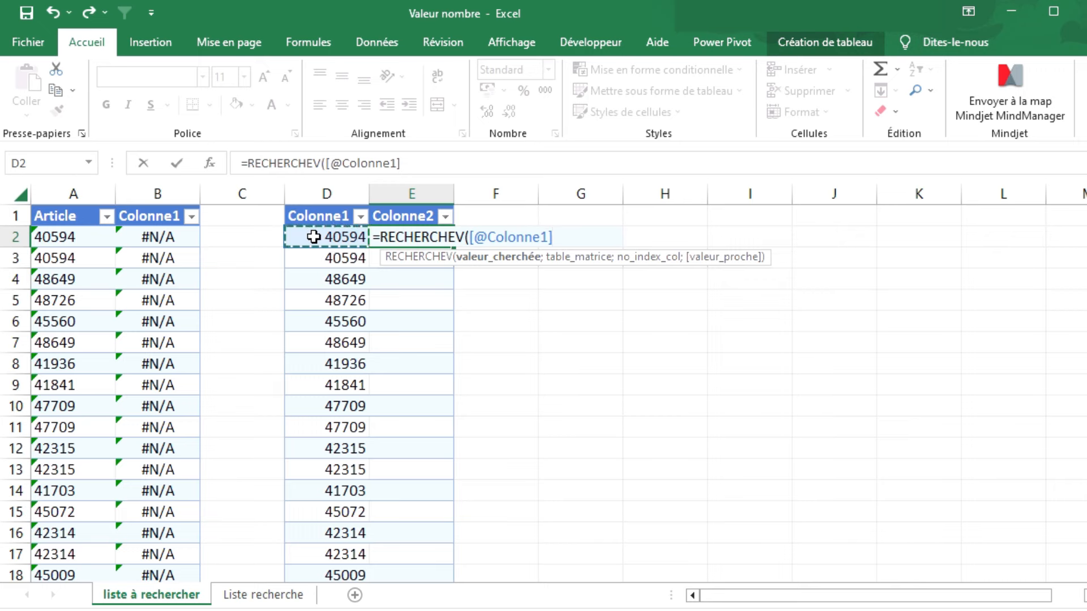
pyautogui.write(';')
pyautogui.click(255, 595)
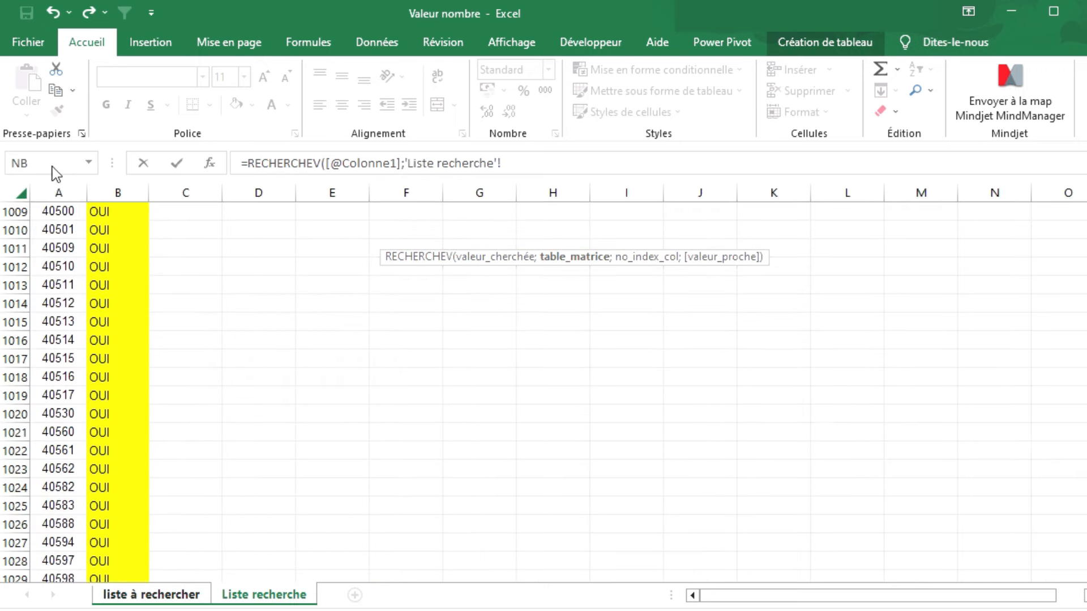
pyautogui.moveTo(56, 193); pyautogui.dragTo(118, 182)
pyautogui.write(';')
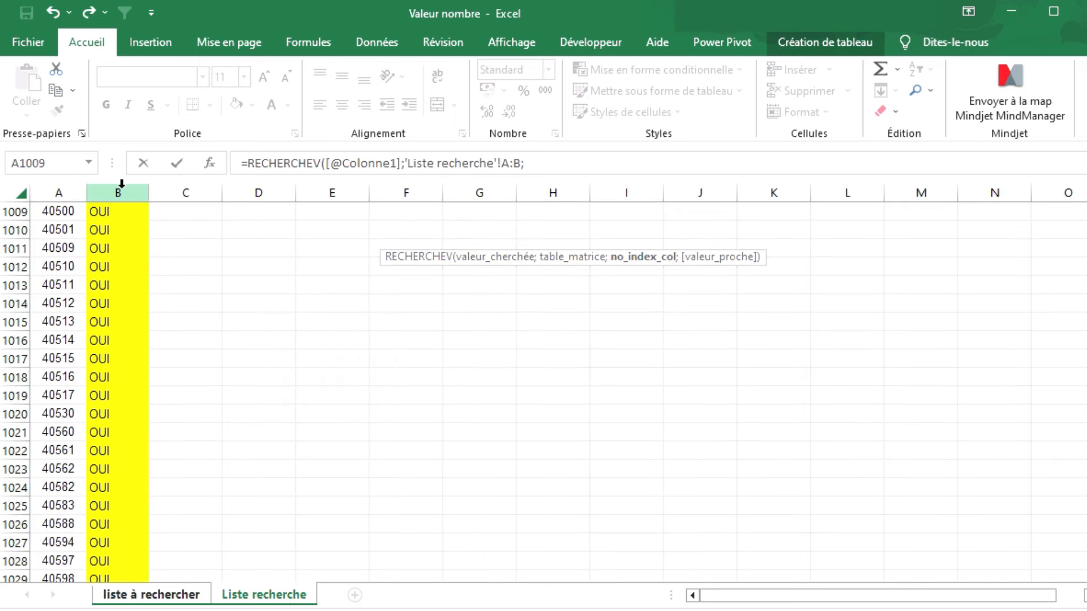
pyautogui.write('2;fr')
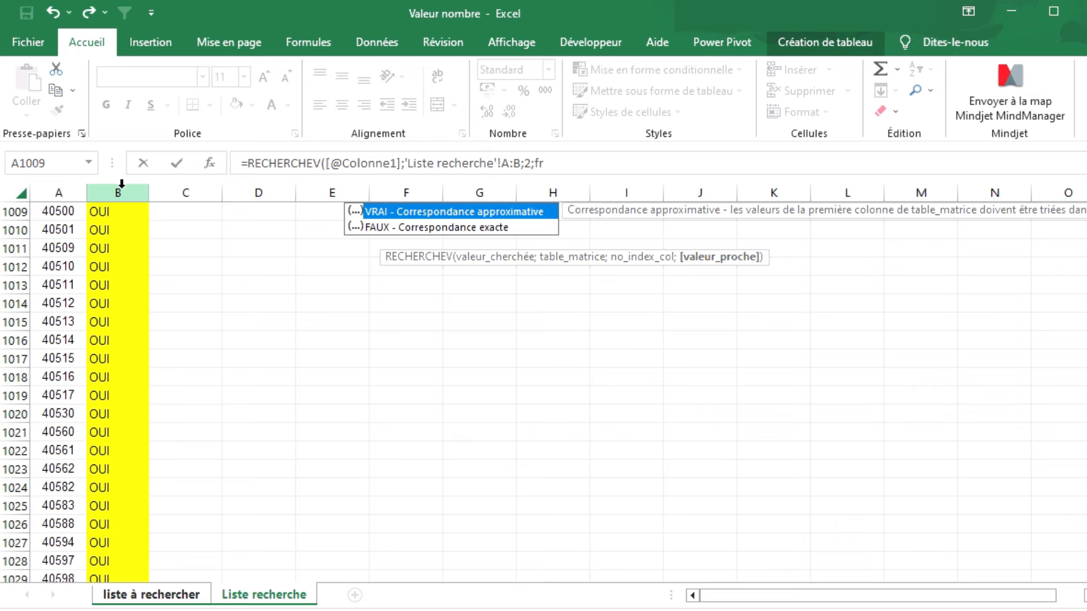
pyautogui.press('Down')
pyautogui.press('Tab')
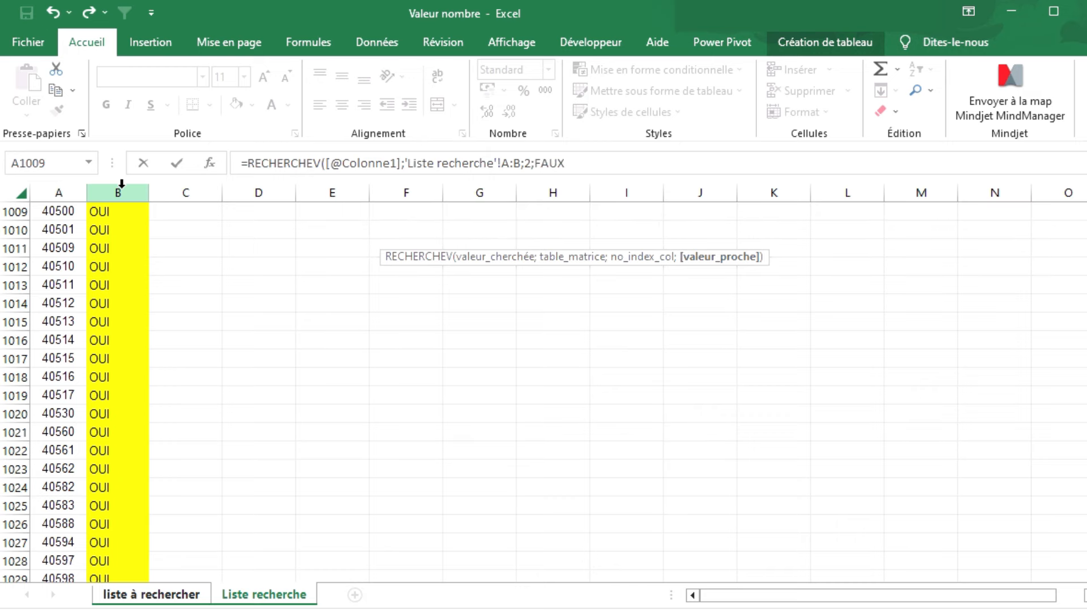
pyautogui.write(')')
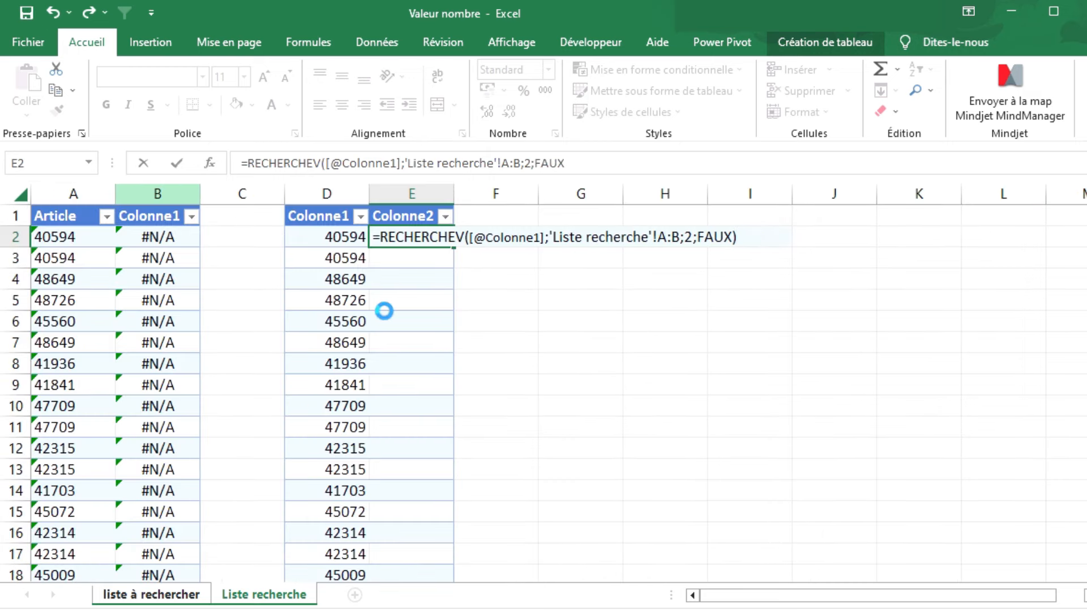
pyautogui.press('Return')
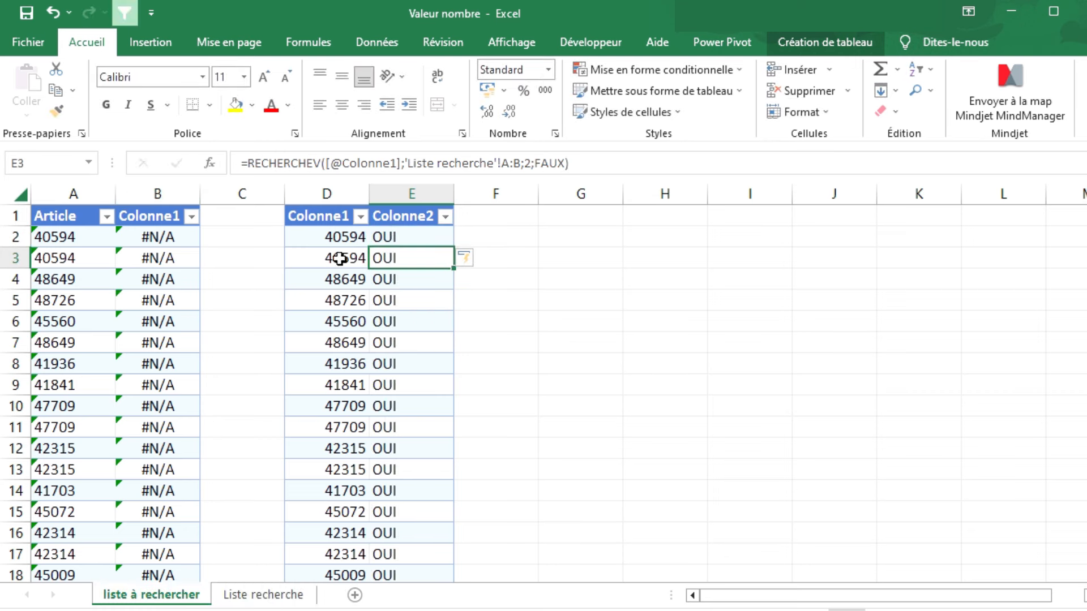
pyautogui.click(338, 236)
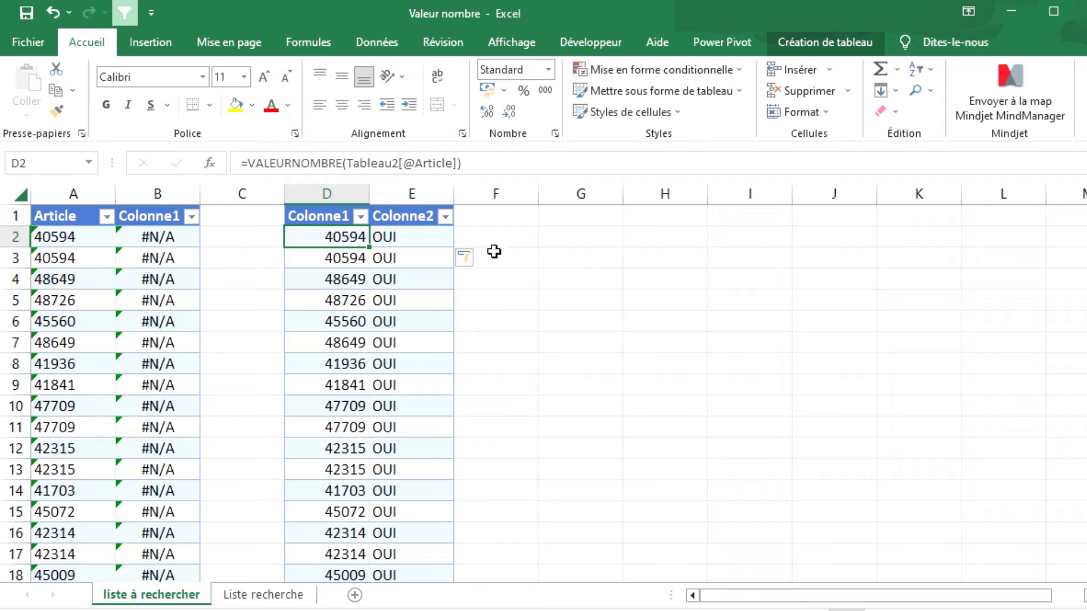
pyautogui.click(410, 240)
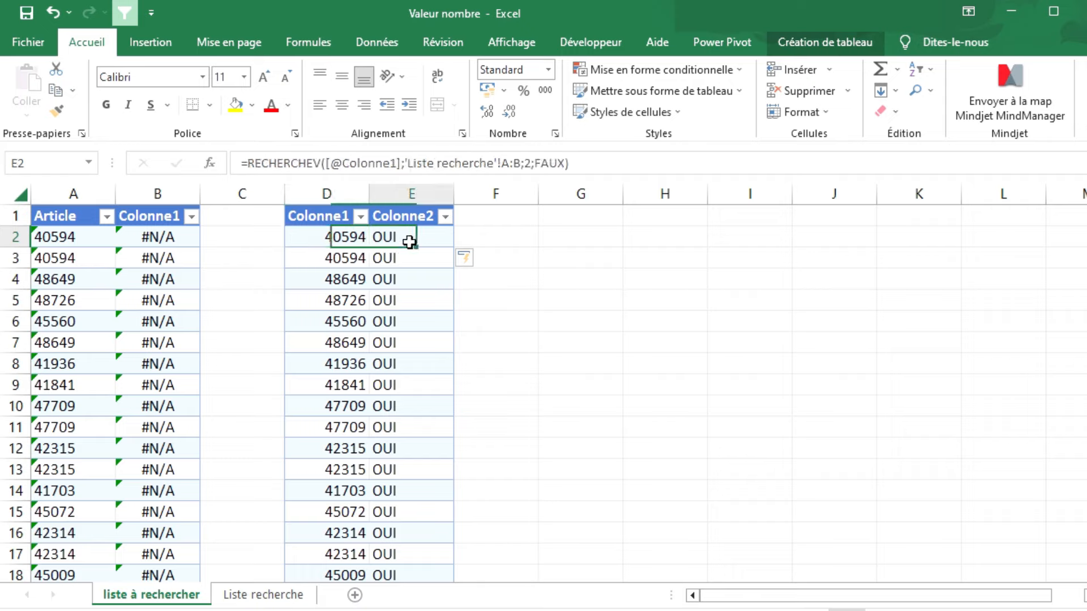
# Copy D4, find article 48649 in column A of the Liste recherche sheet, check its row, and return to liste à rechercher
pyautogui.click(352, 281)
pyautogui.click(263, 595)
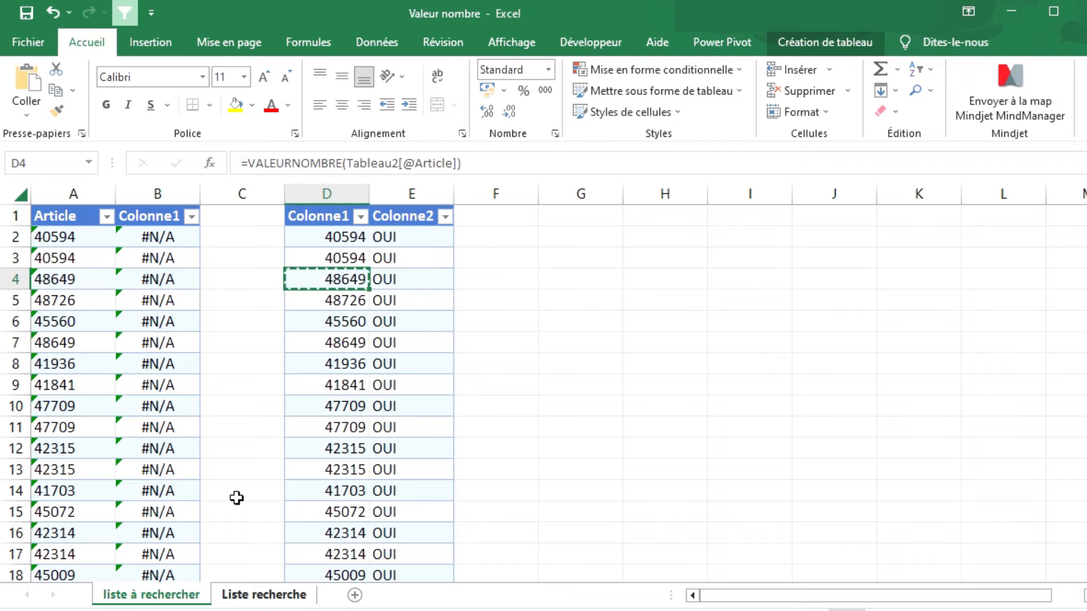
pyautogui.click(58, 189)
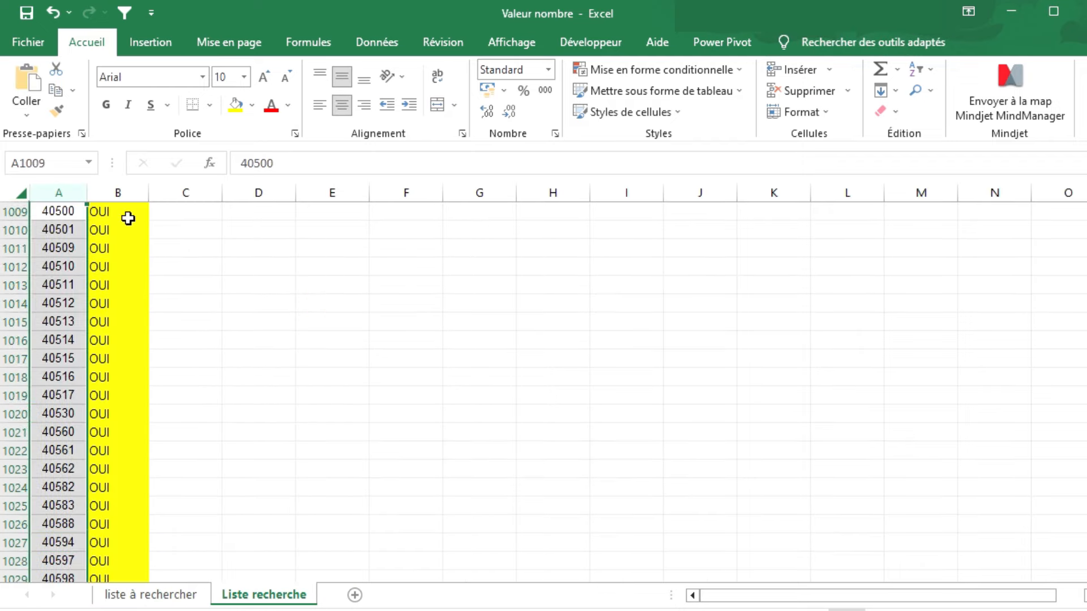
pyautogui.hotkey('ctrl', 'f')
pyautogui.write('48649')
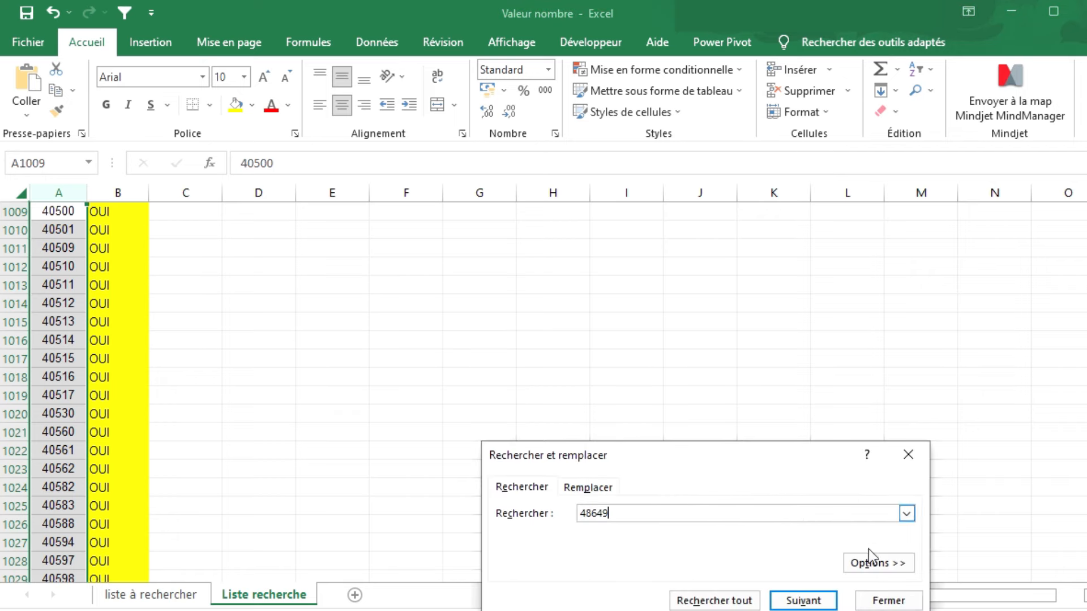
pyautogui.click(805, 601)
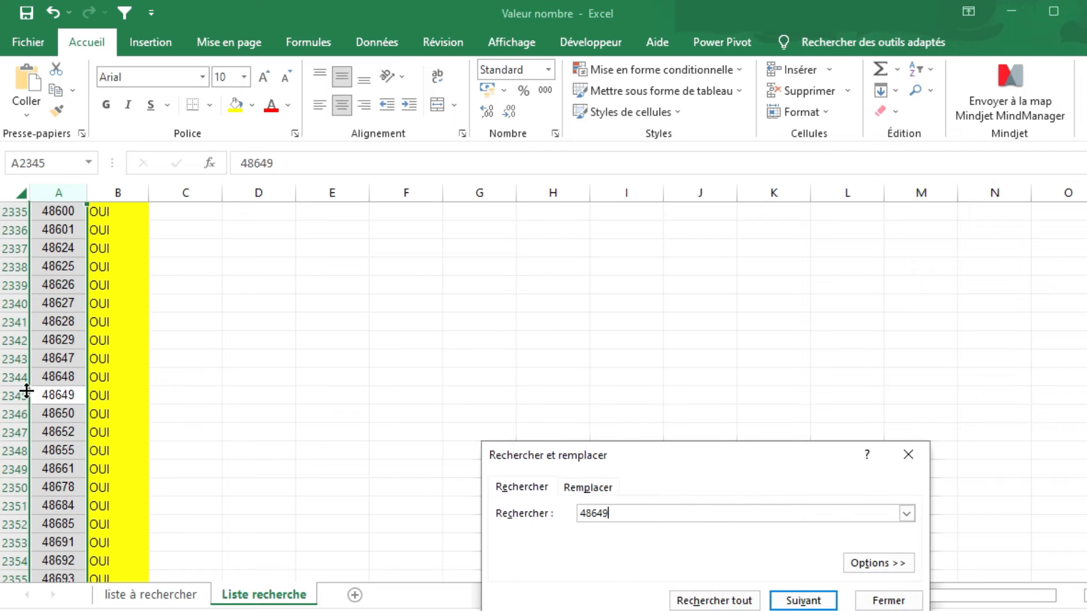
pyautogui.click(6, 395)
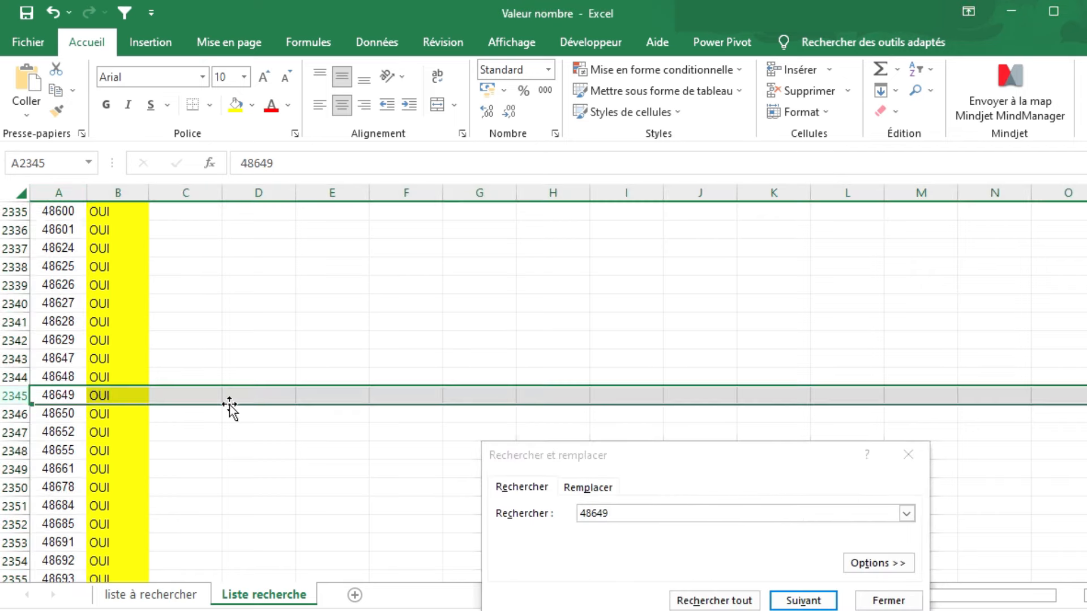
pyautogui.click(908, 455)
pyautogui.click(165, 596)
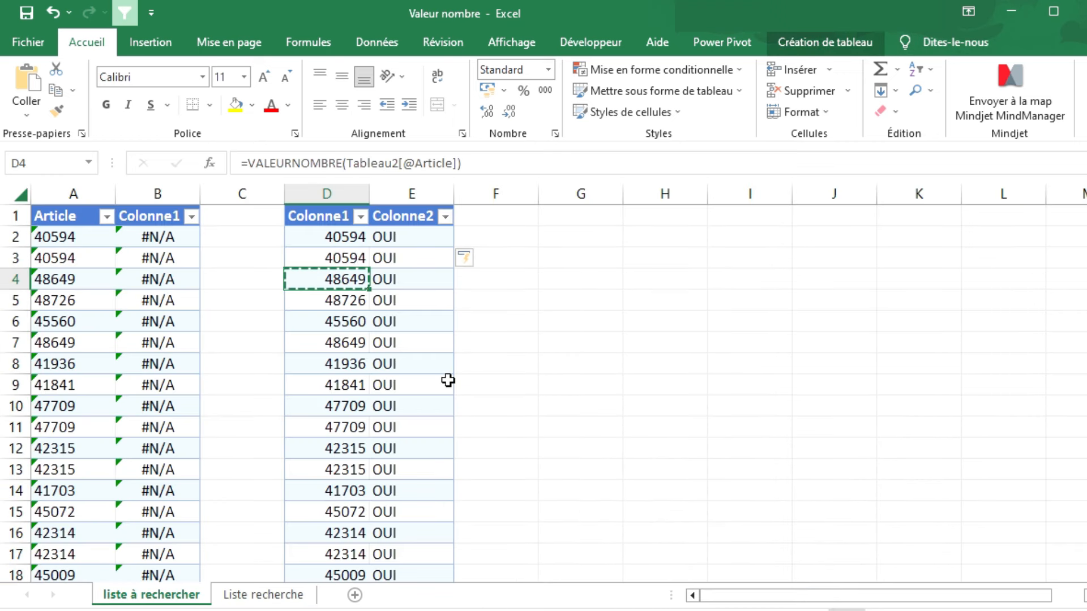